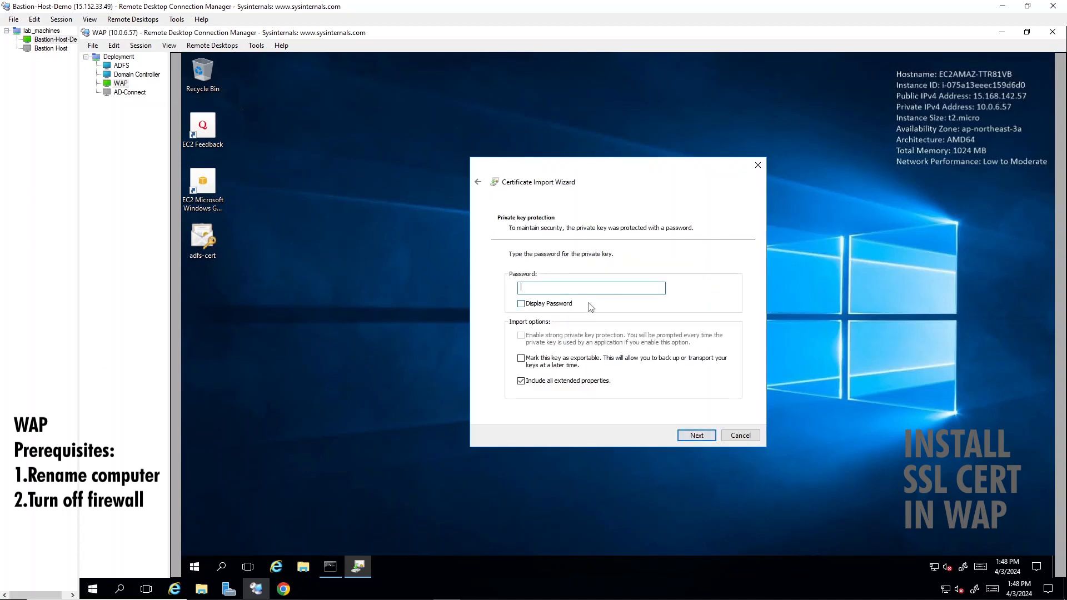
Step: Enter the private key password and complete the adfs-cert import with automatic store selection
type("***************")
key("Return")
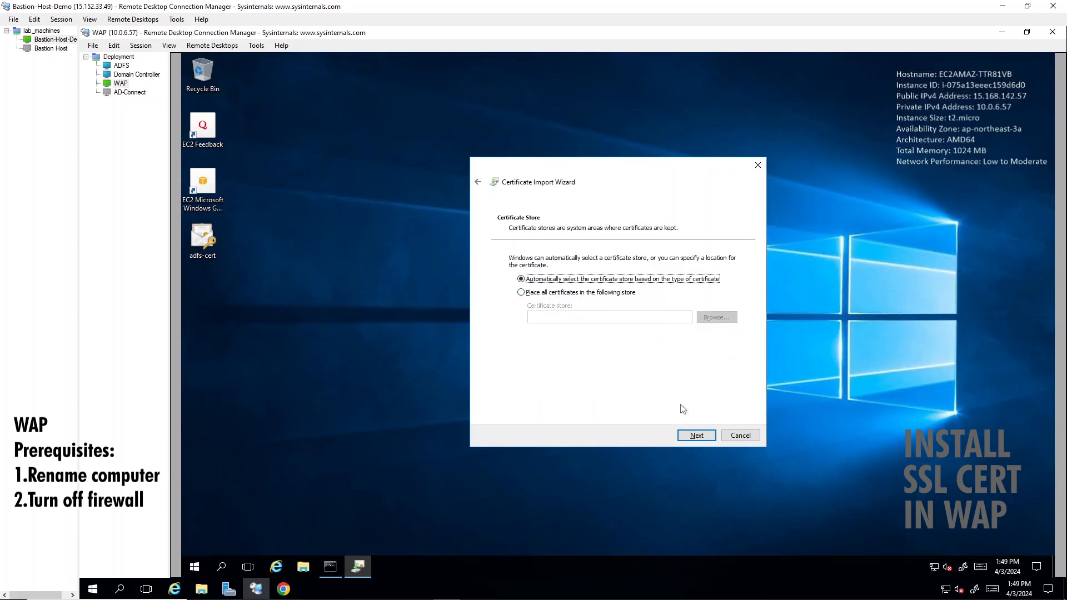
left_click(695, 436)
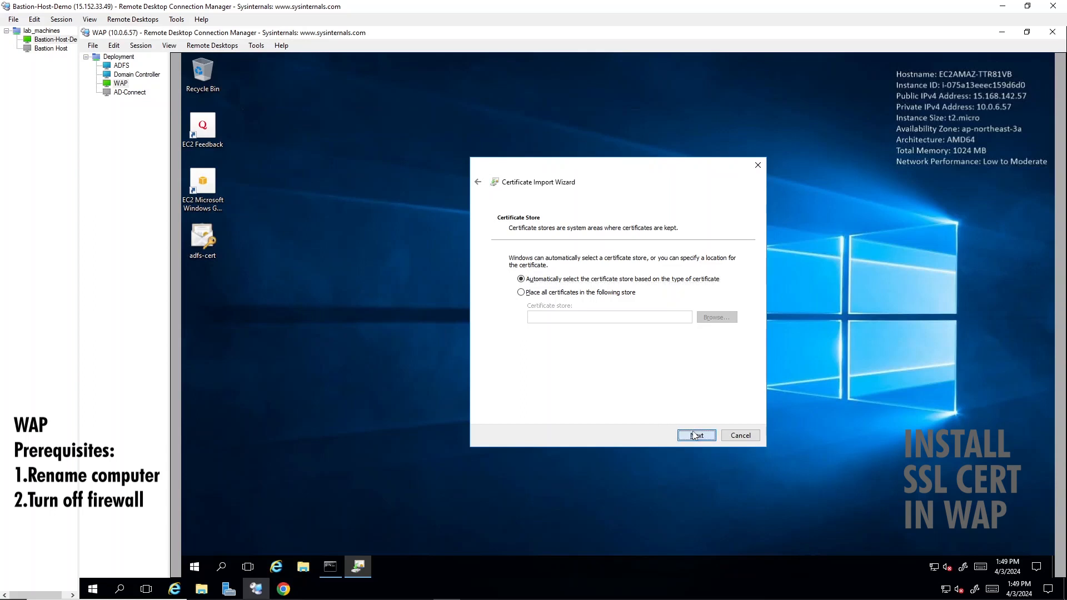
left_click(702, 436)
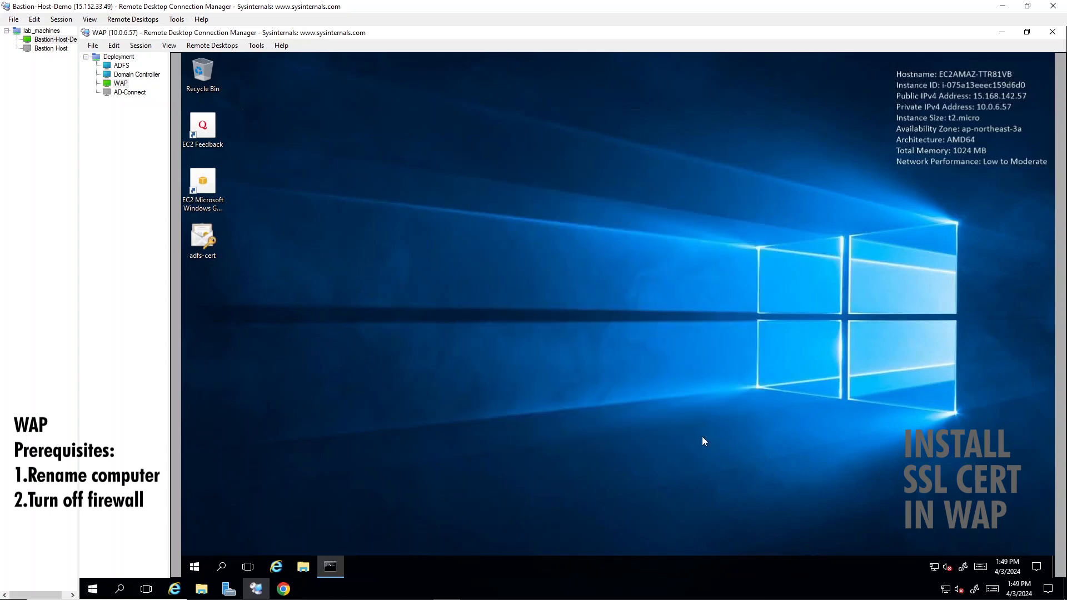
left_click(661, 355)
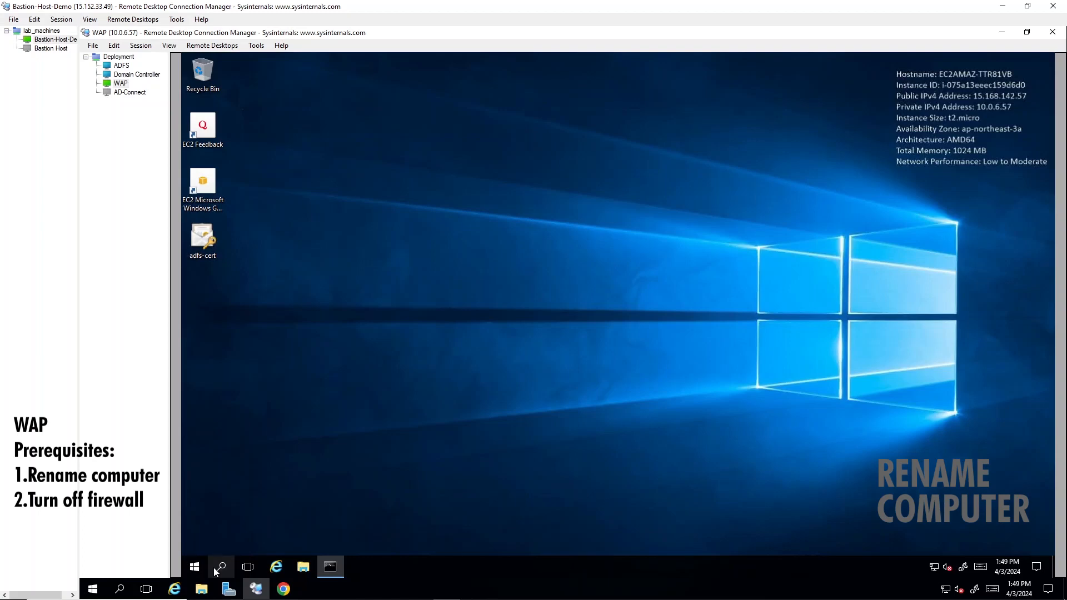
Step: Open Control Panel from Windows search, after briefly opening This PC by mistake
type("renam")
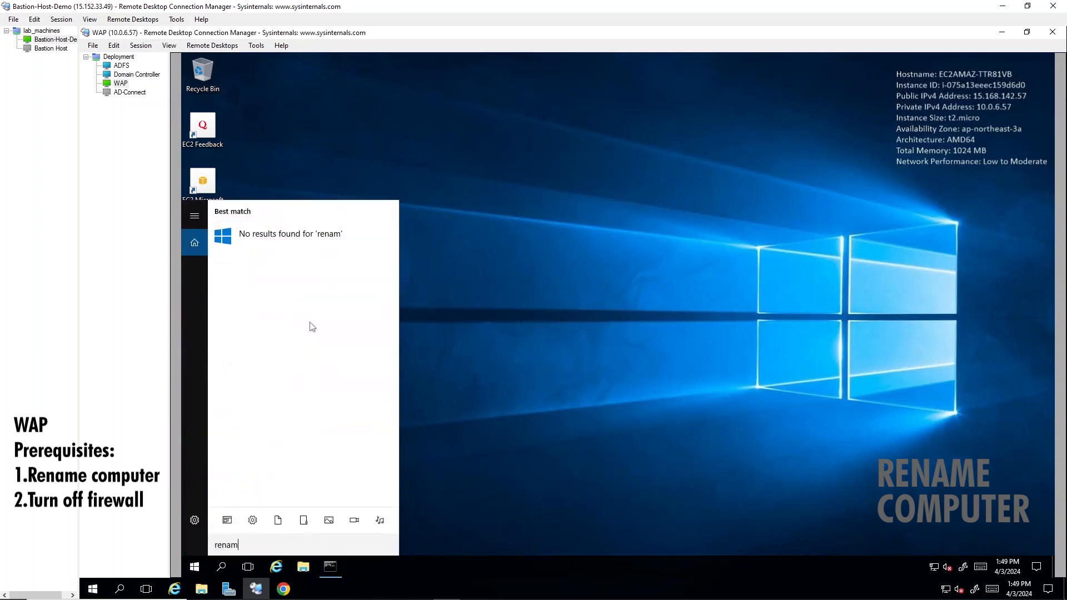
key("Down")
key("Down")
key("Up")
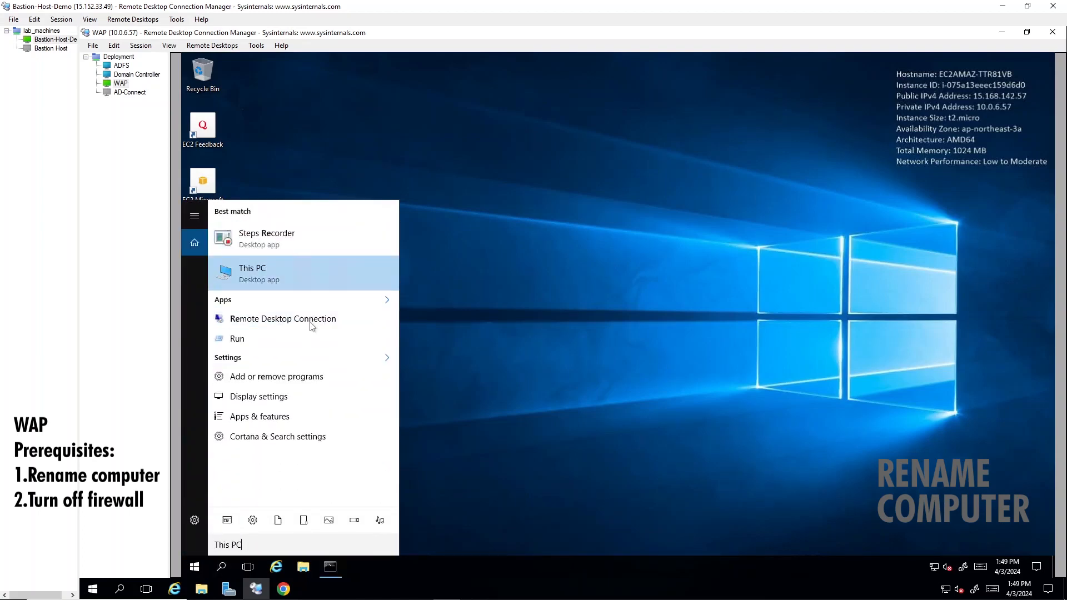
key("Return")
left_click(922, 151)
left_click(217, 567)
type("cont")
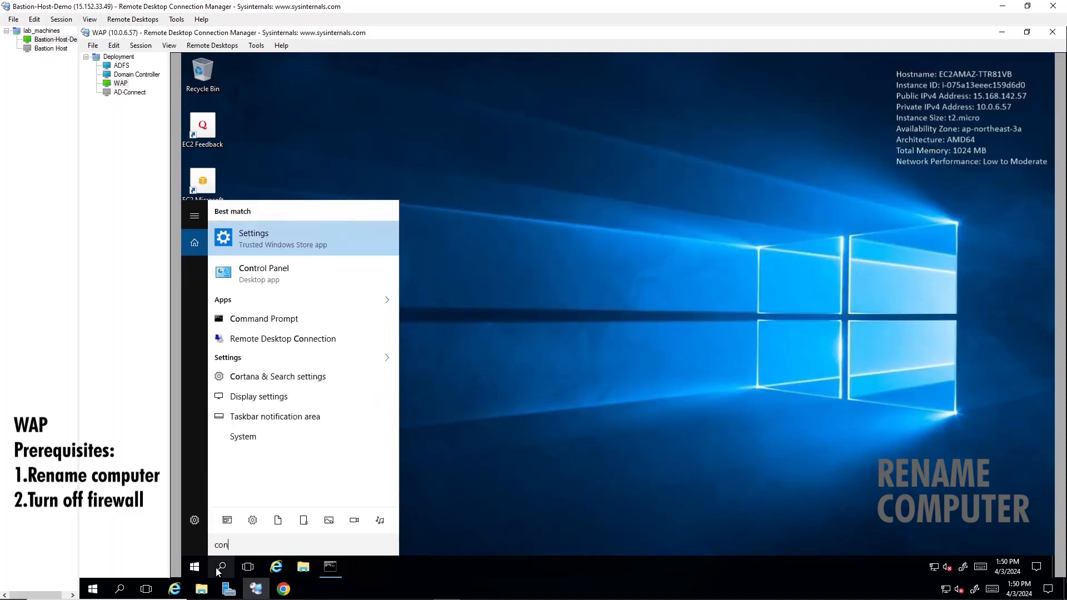
key("Return")
Step: Change the computer name to WAP in System Properties and restart the server now
left_click(477, 223)
left_click(465, 262)
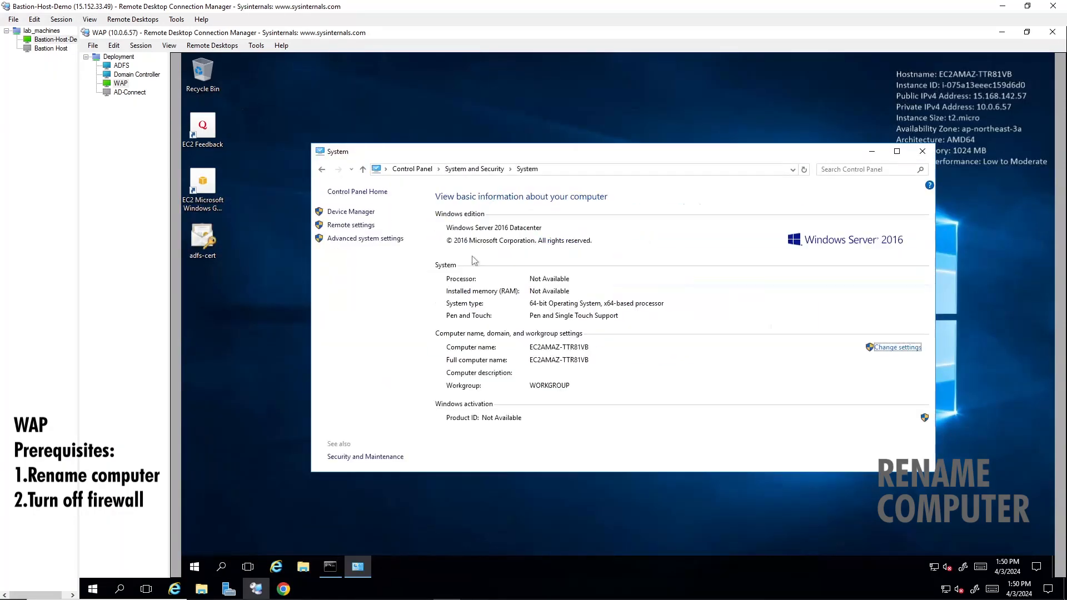
left_click(364, 248)
left_click(322, 182)
left_click(479, 289)
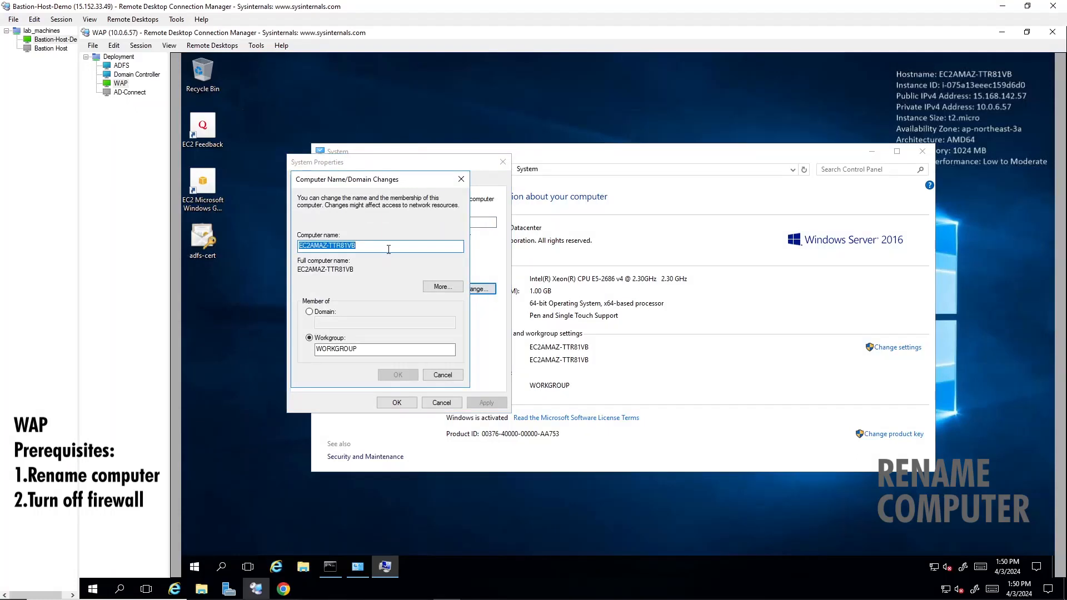
type("WAP")
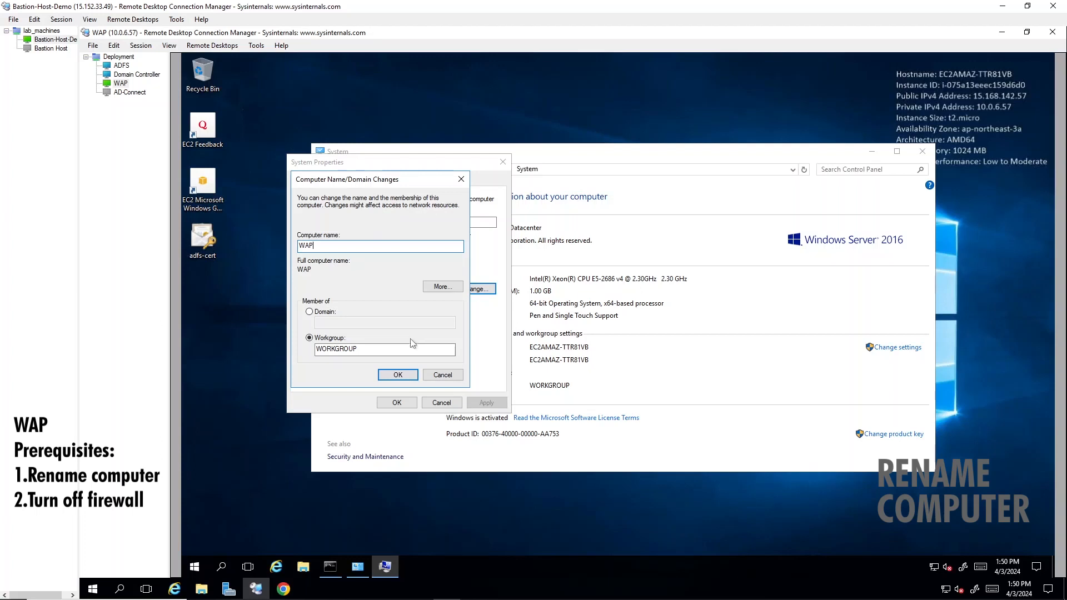
left_click(393, 372)
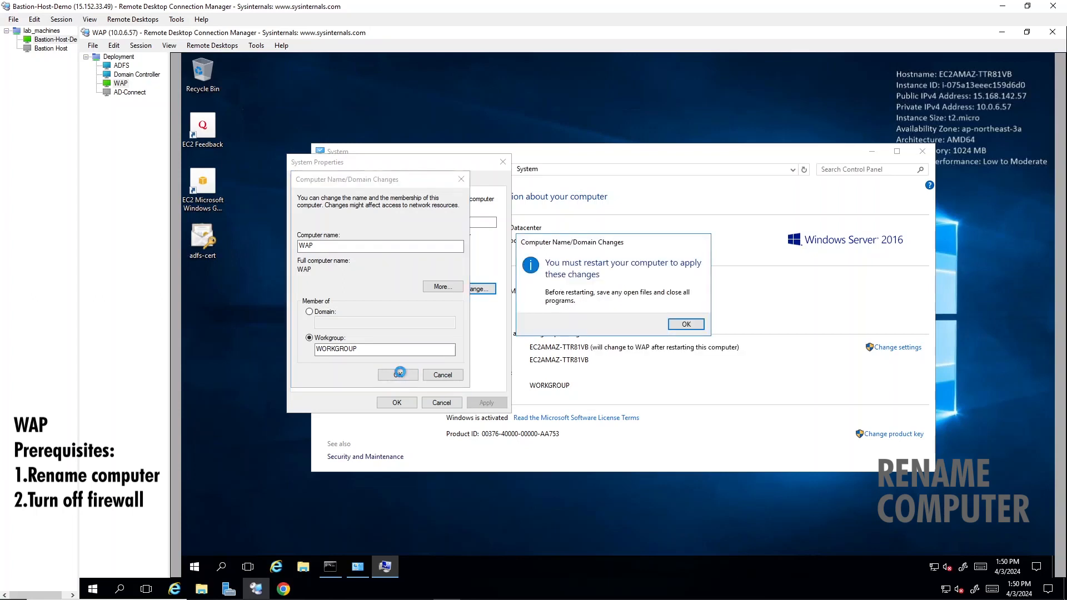
left_click(686, 324)
left_click(398, 405)
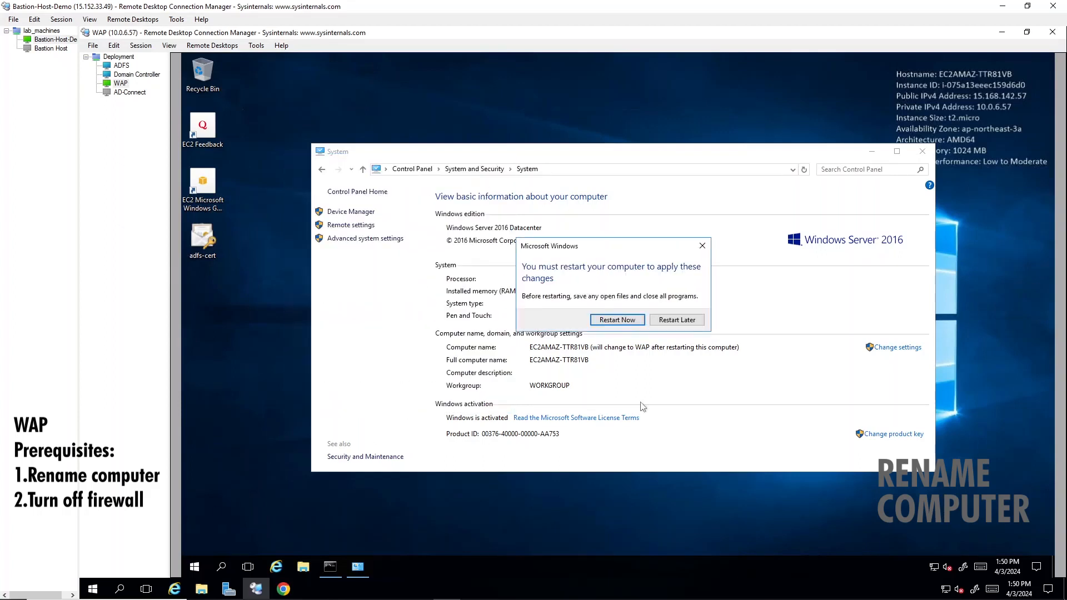
left_click(617, 320)
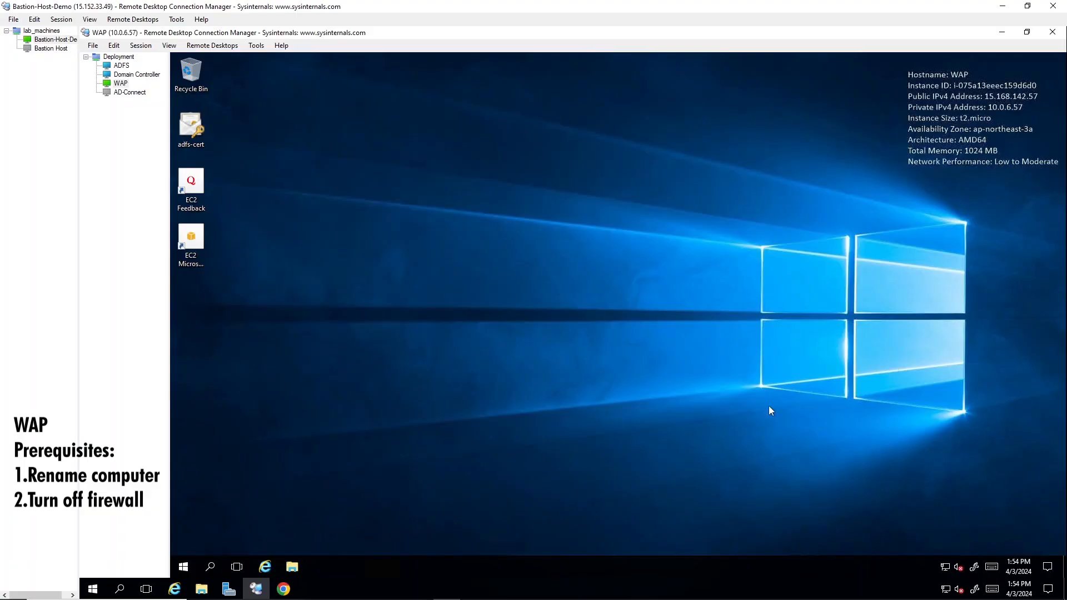
Step: Find and open Control Panel through Windows search
left_click(210, 568)
type("s")
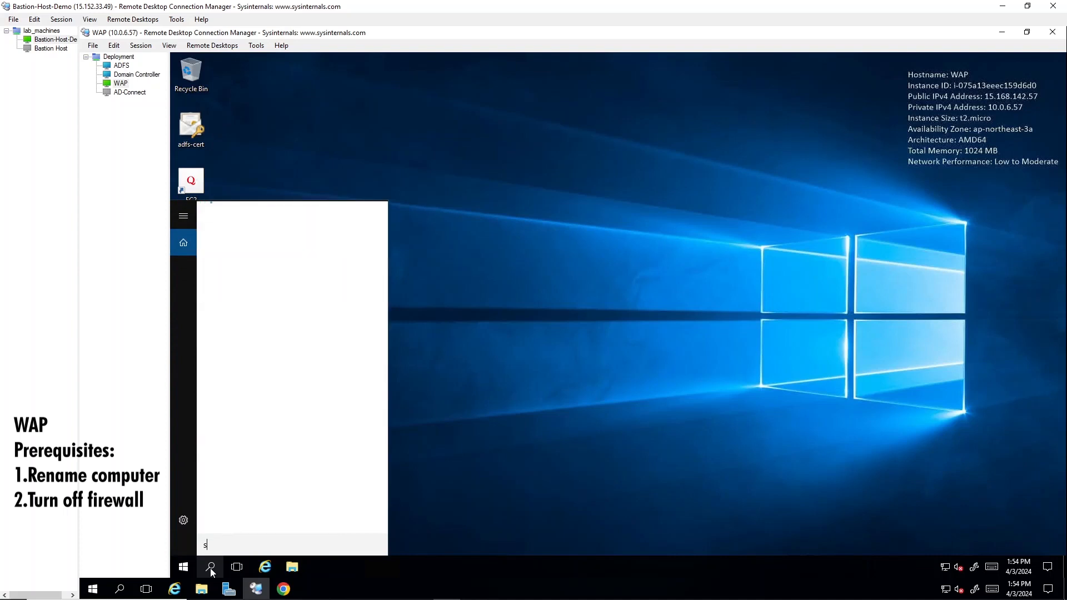
type("erver")
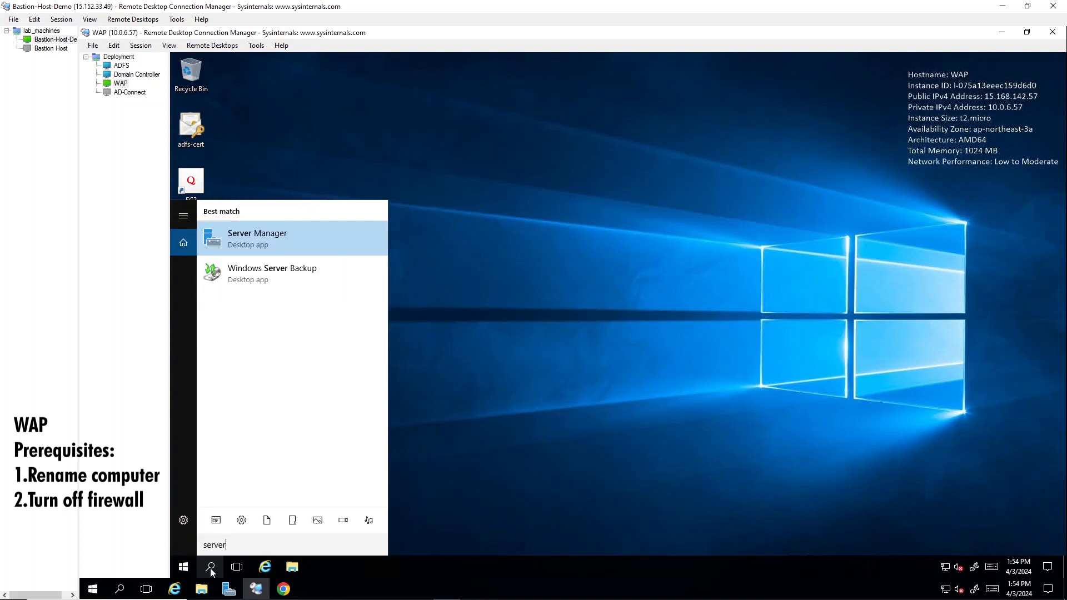
key("BackSpace")
key("BackSpace")
key("BackSpace")
key("BackSpace")
key("BackSpace")
key("BackSpace")
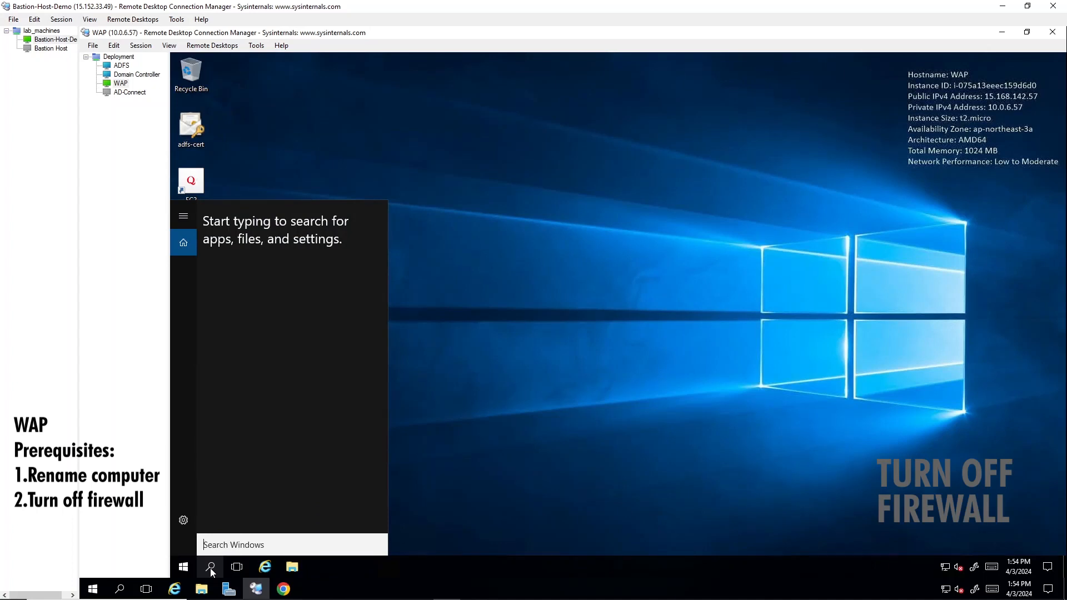
type("windows")
key("BackSpace")
key("BackSpace")
key("BackSpace")
key("BackSpace")
key("BackSpace")
key("BackSpace")
key("BackSpace")
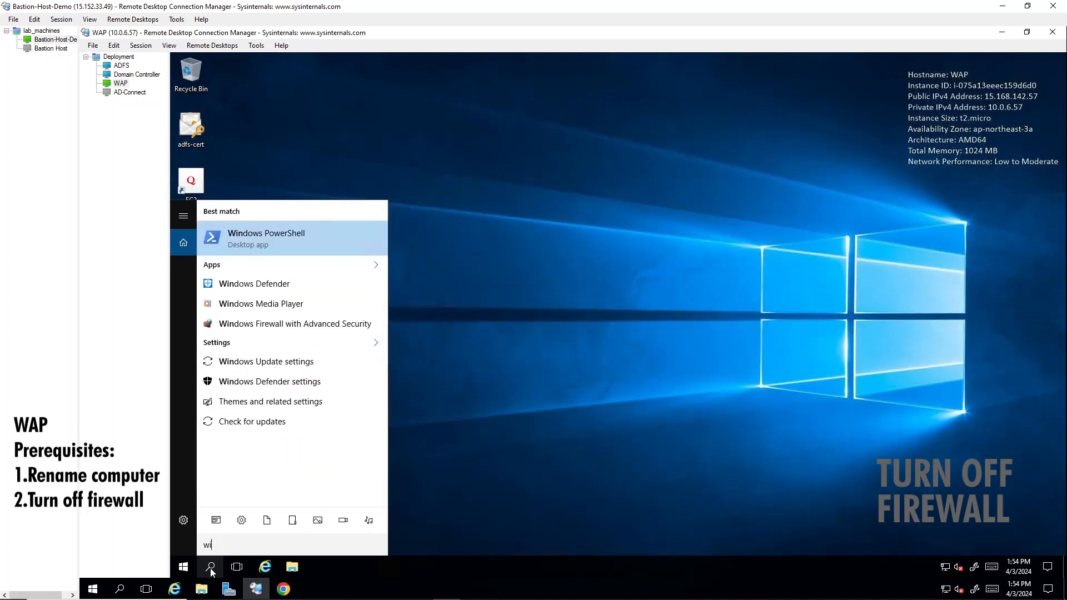
type("control")
key("Return")
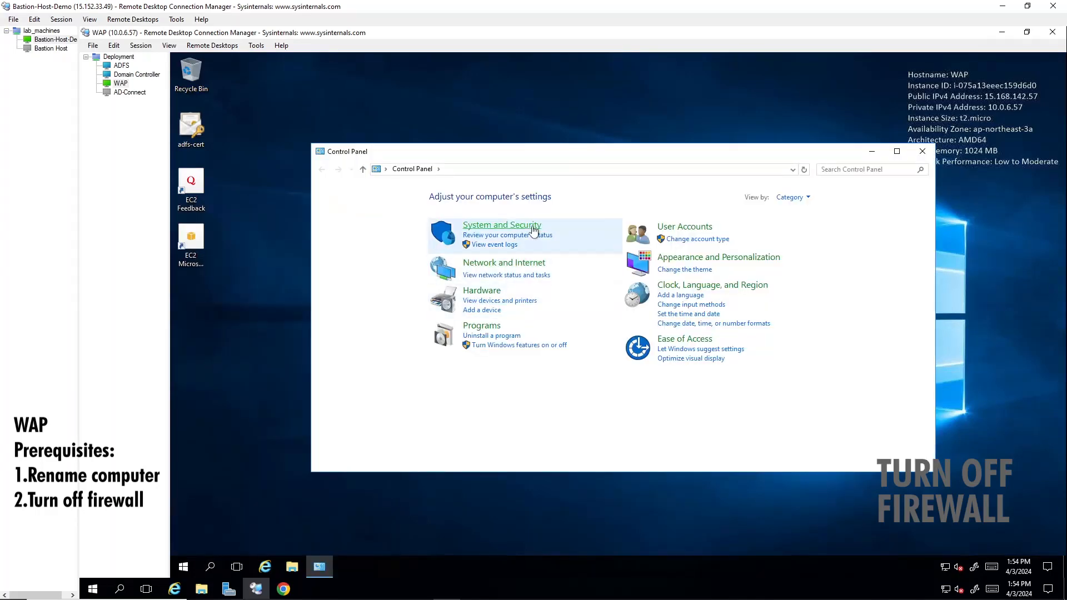
Step: Turn Windows Firewall off for private and public networks and minimize the window
left_click(502, 226)
left_click(484, 229)
left_click(378, 245)
left_click(495, 272)
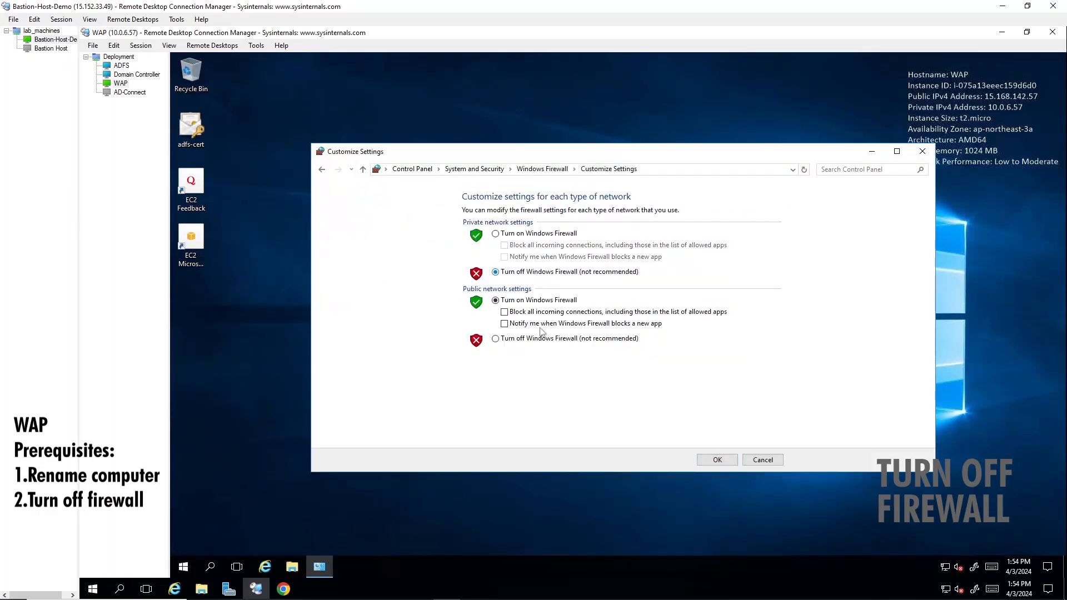
left_click(495, 339)
left_click(717, 460)
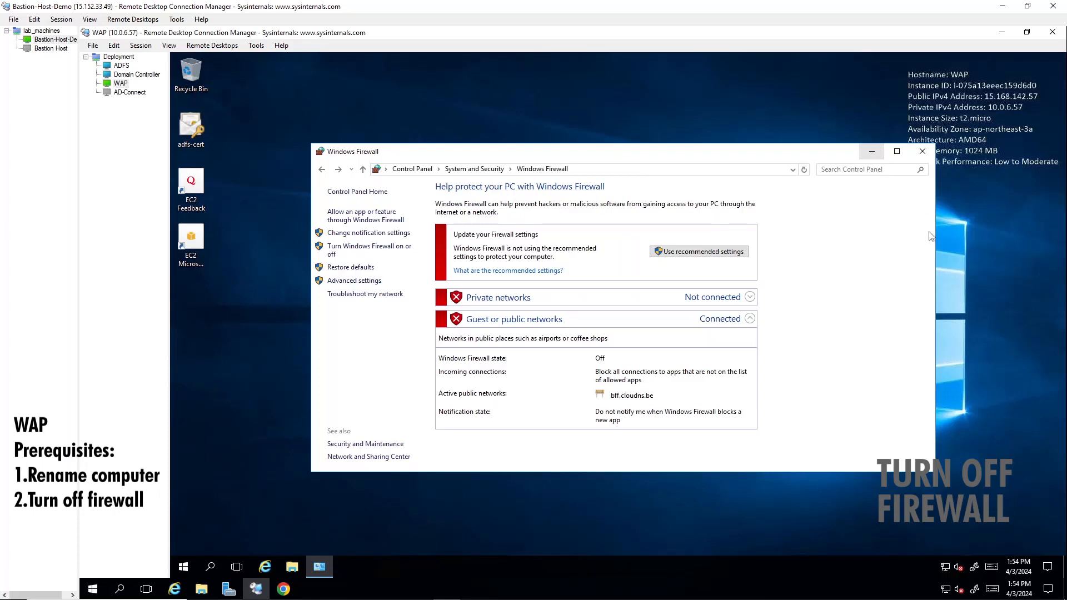
left_click(873, 151)
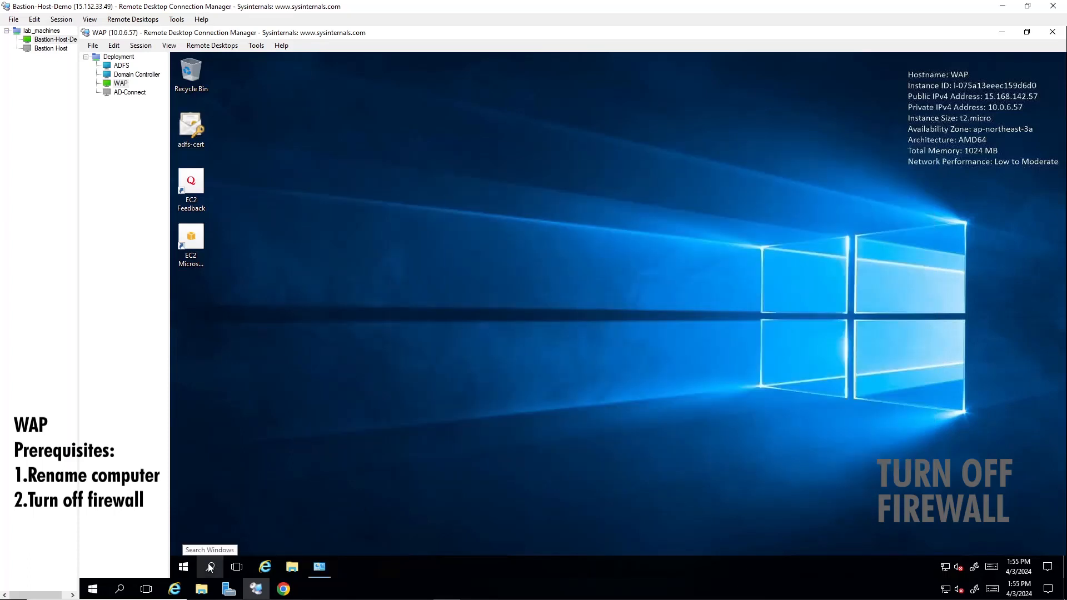
Step: Launch Server Manager and advance Add Roles and Features to server roles with WAP as destination
left_click(211, 567)
type("server")
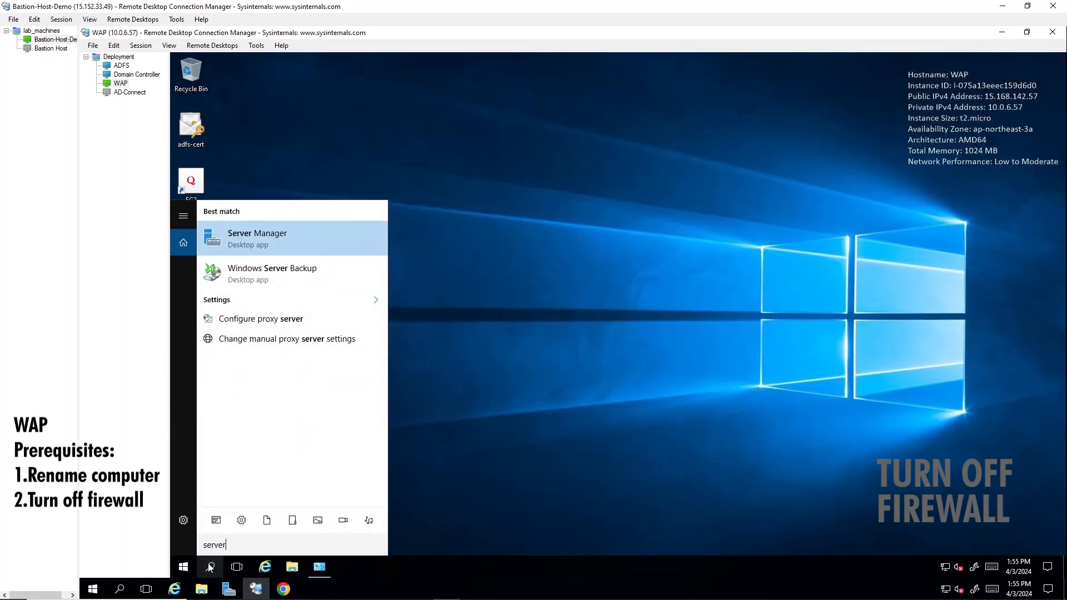
key("Return")
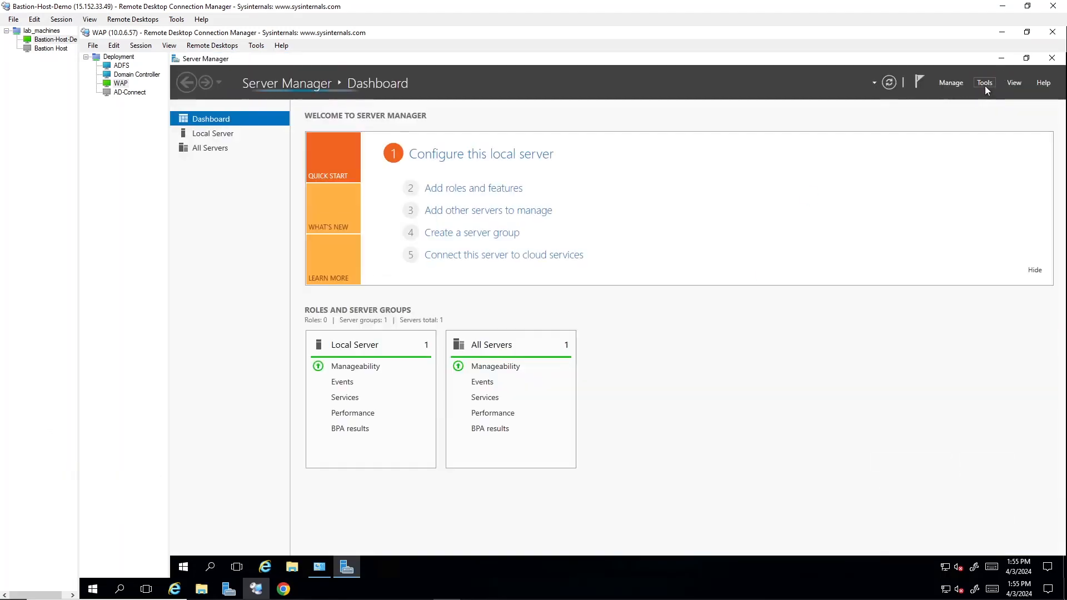
left_click(984, 86)
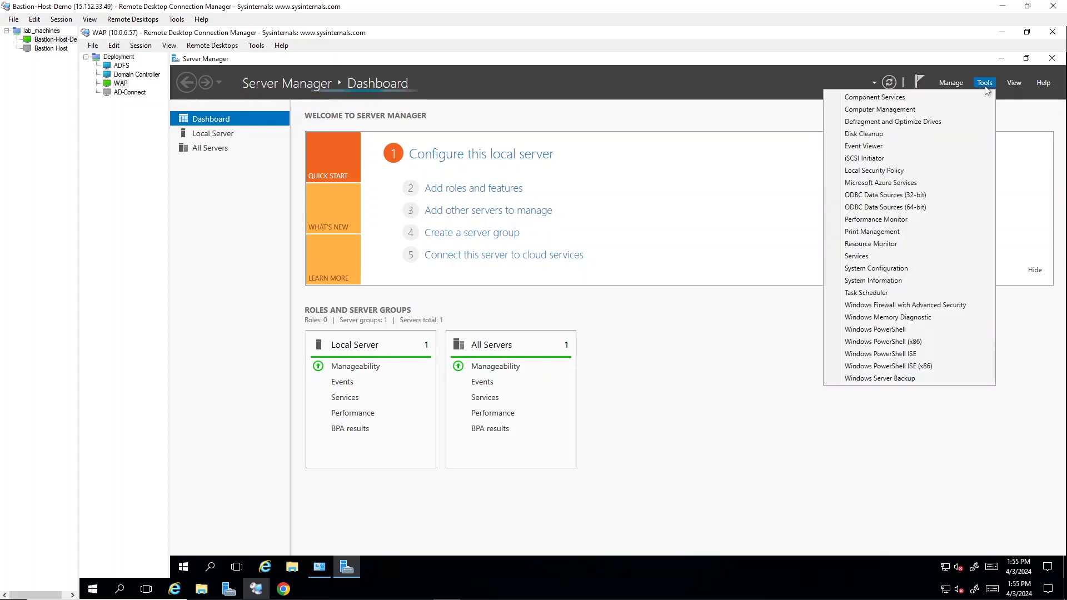
left_click(951, 83)
left_click(873, 96)
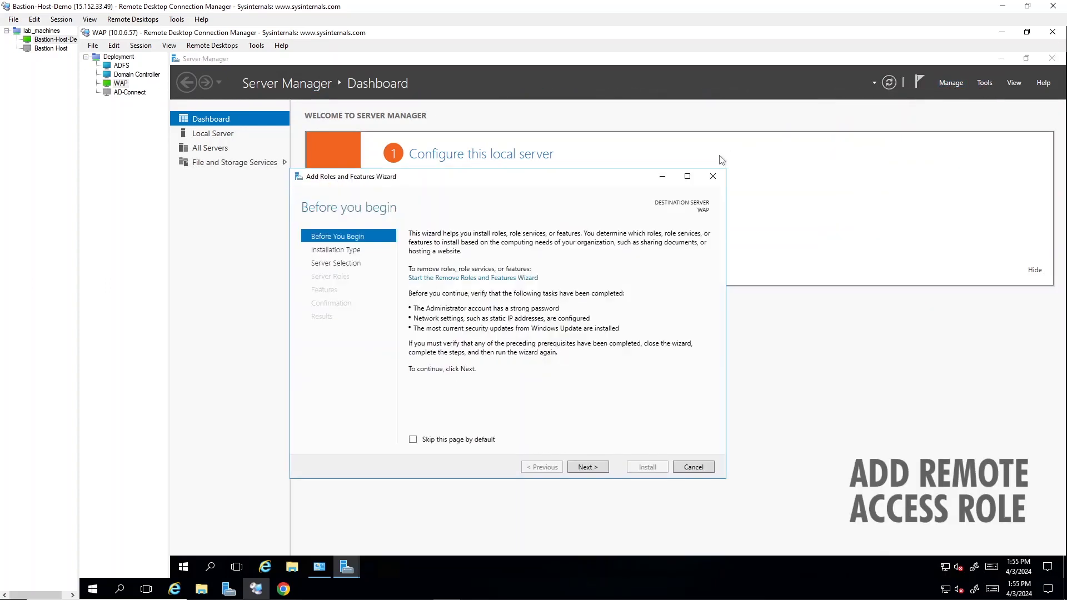
left_click(592, 467)
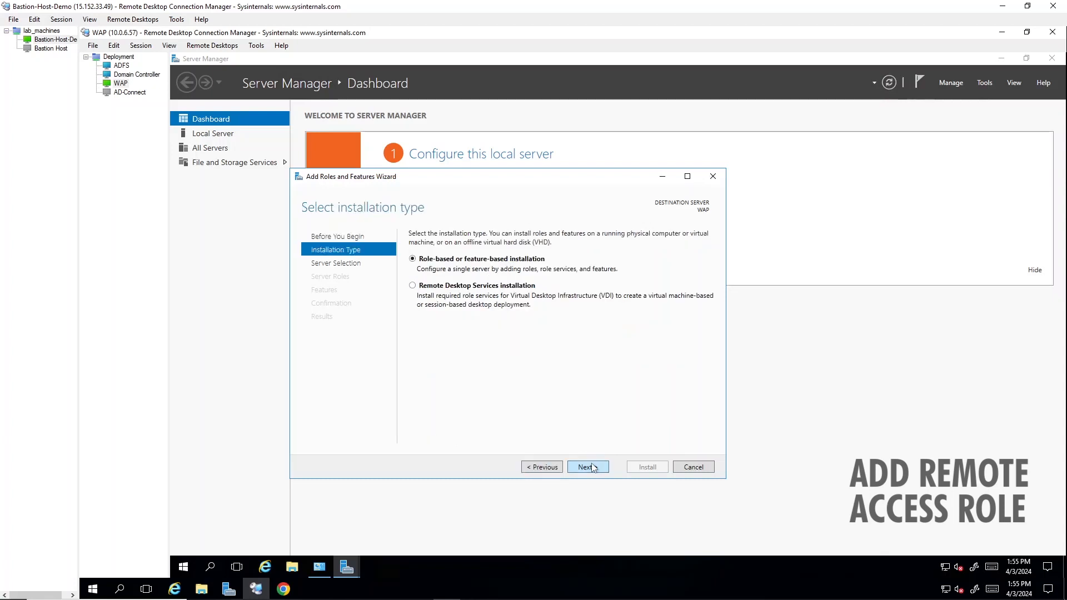
left_click(592, 466)
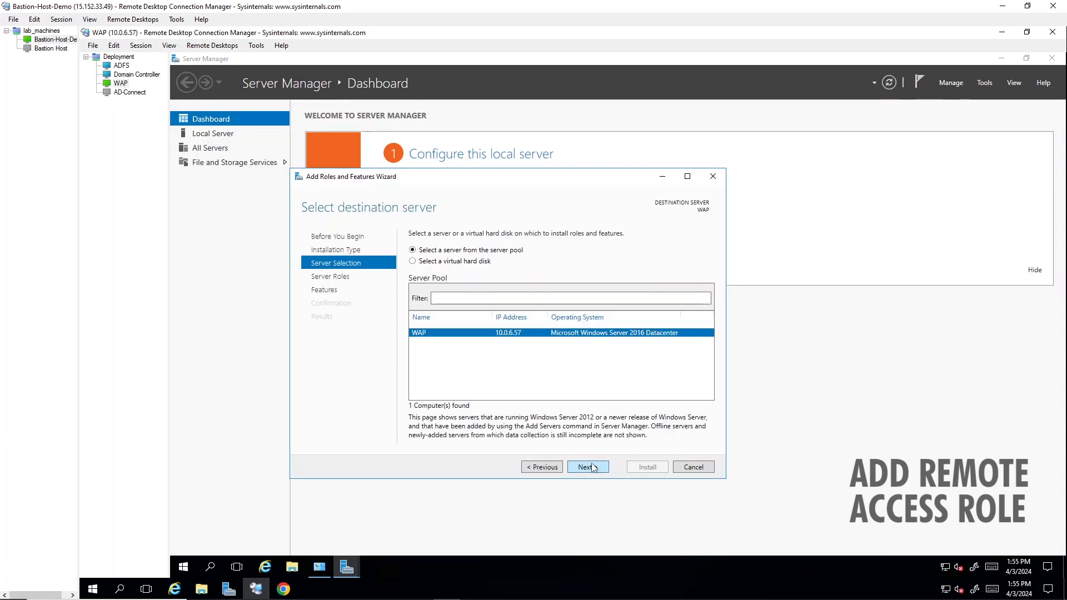
left_click(591, 467)
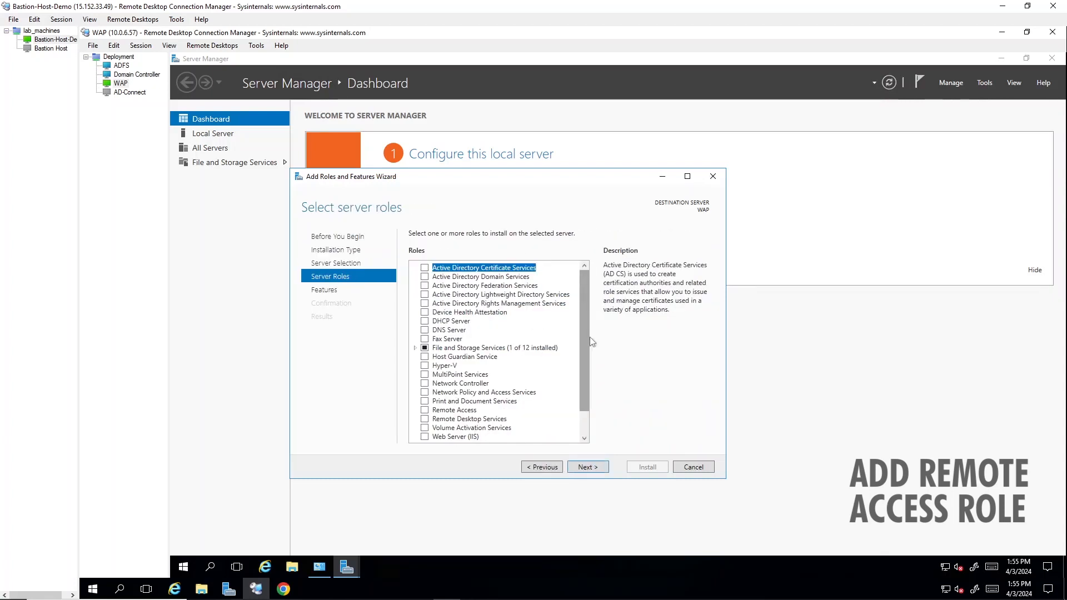
Step: Install Remote Access with the Web Application Proxy role service and its management tools
left_click(424, 410)
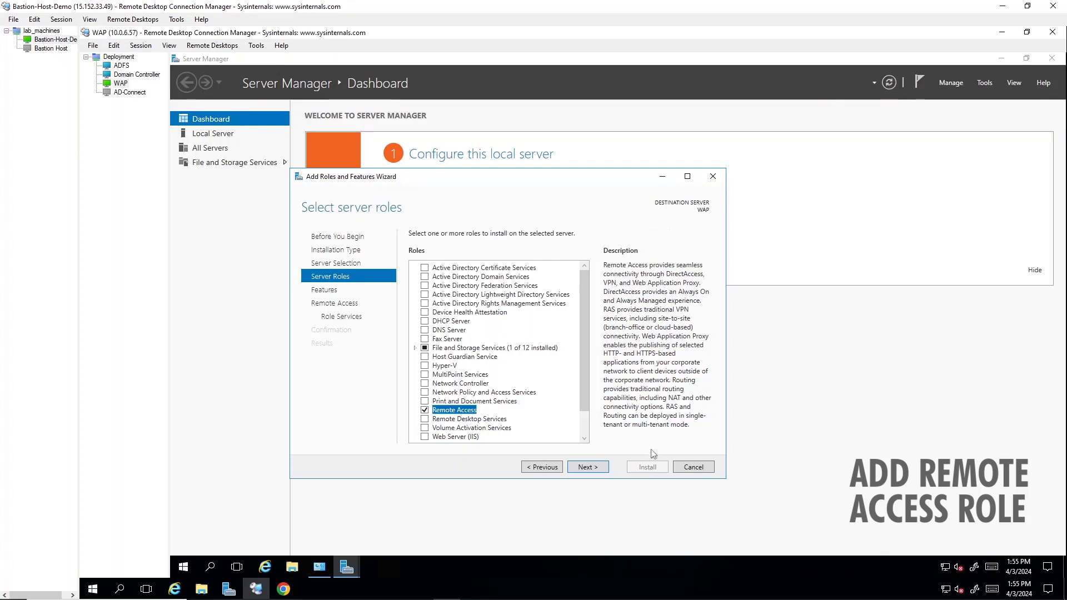
left_click(588, 467)
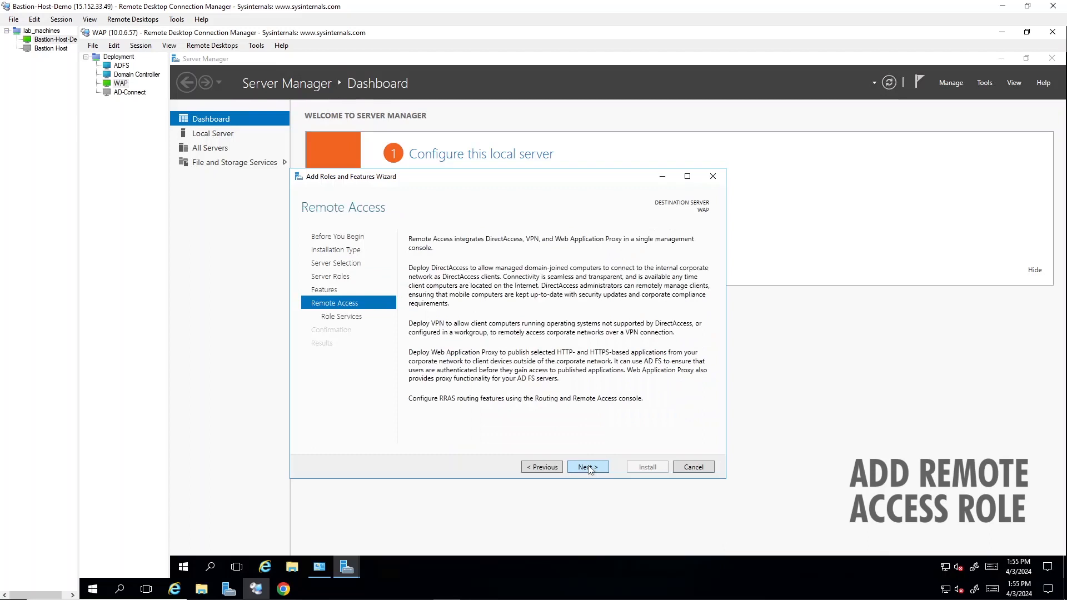
left_click(588, 466)
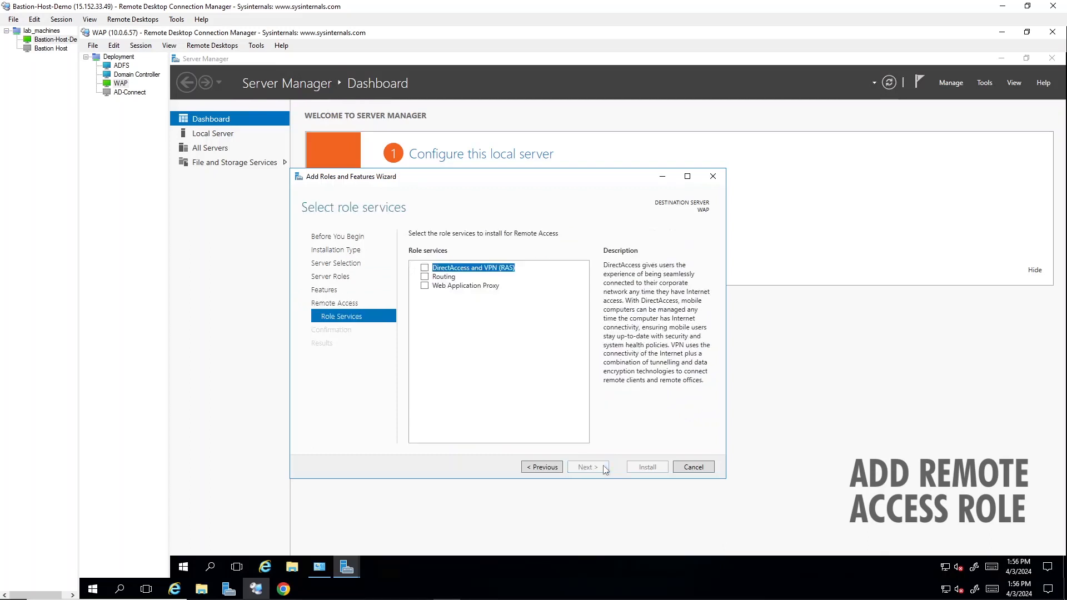
left_click(424, 286)
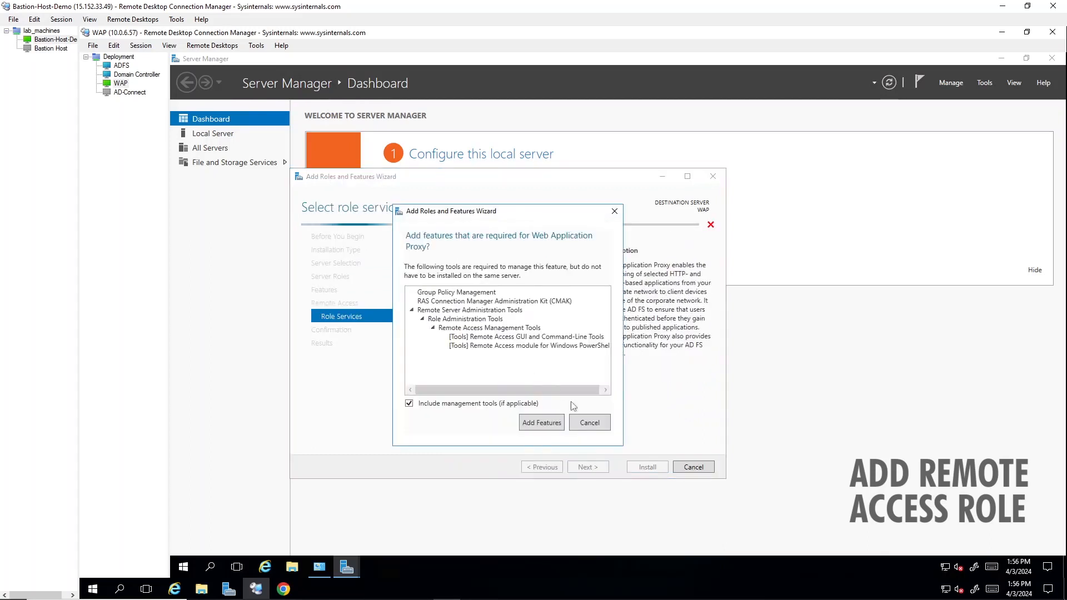
left_click(541, 424)
left_click(598, 468)
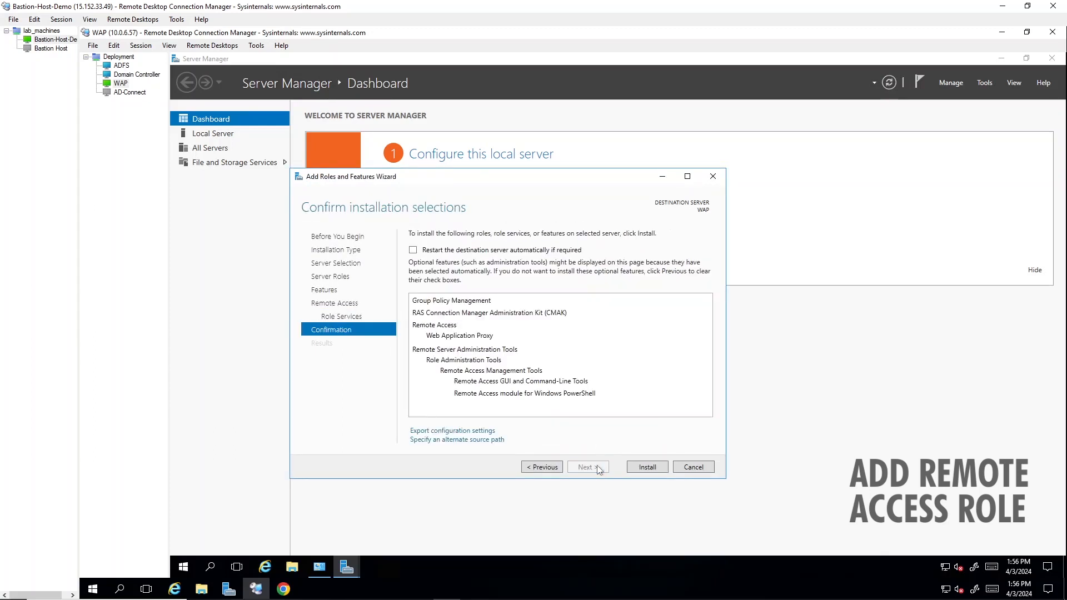
left_click(633, 468)
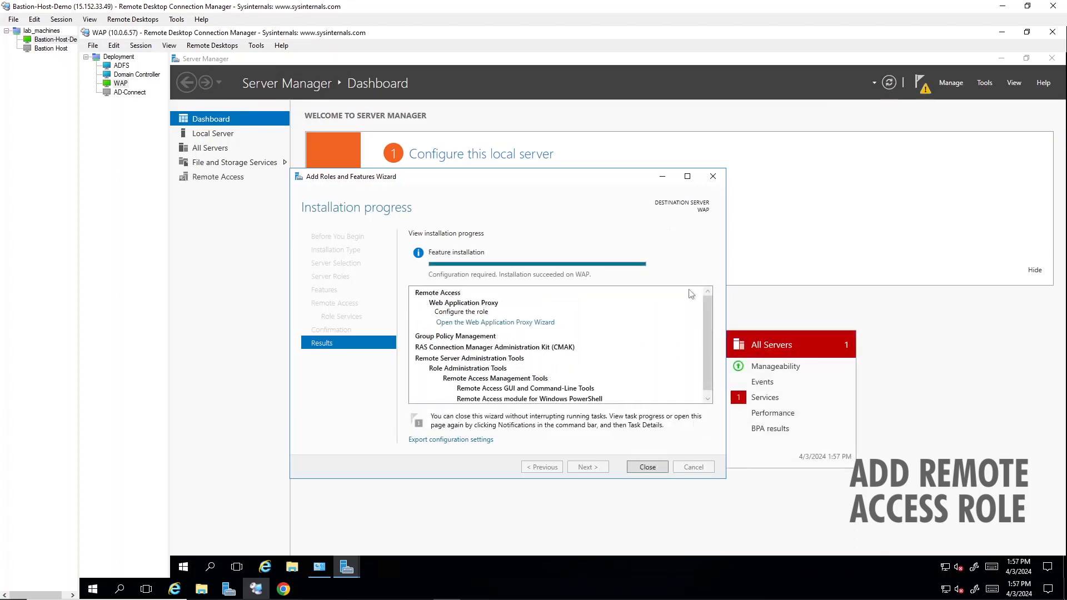
left_click(637, 469)
left_click(920, 86)
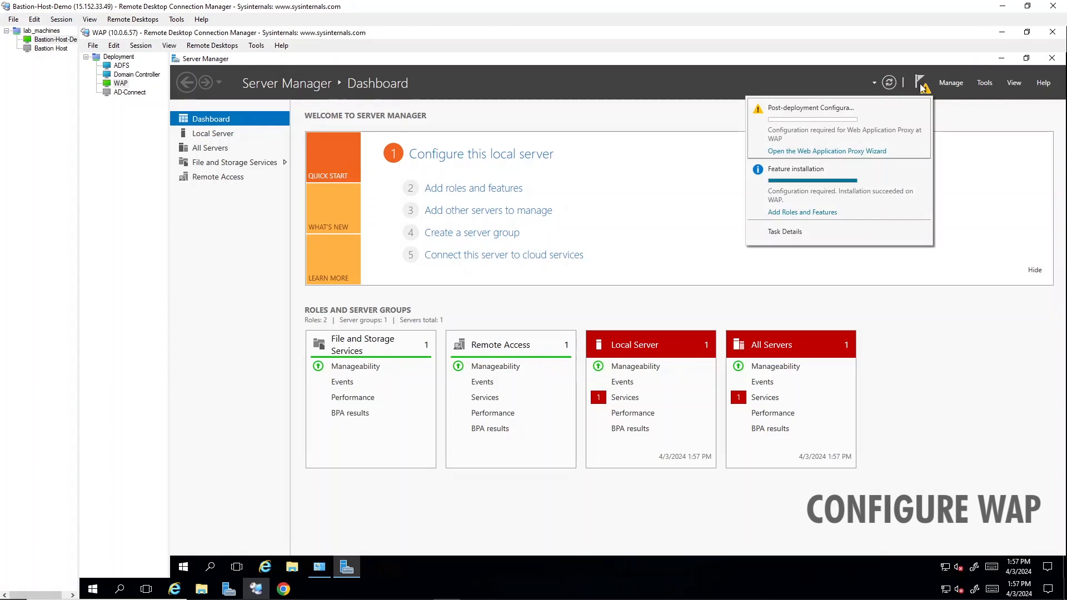
Step: Enter federation service name fs.bff.cloudns.be and adfsservice admin credentials in the WAP wizard
left_click(847, 159)
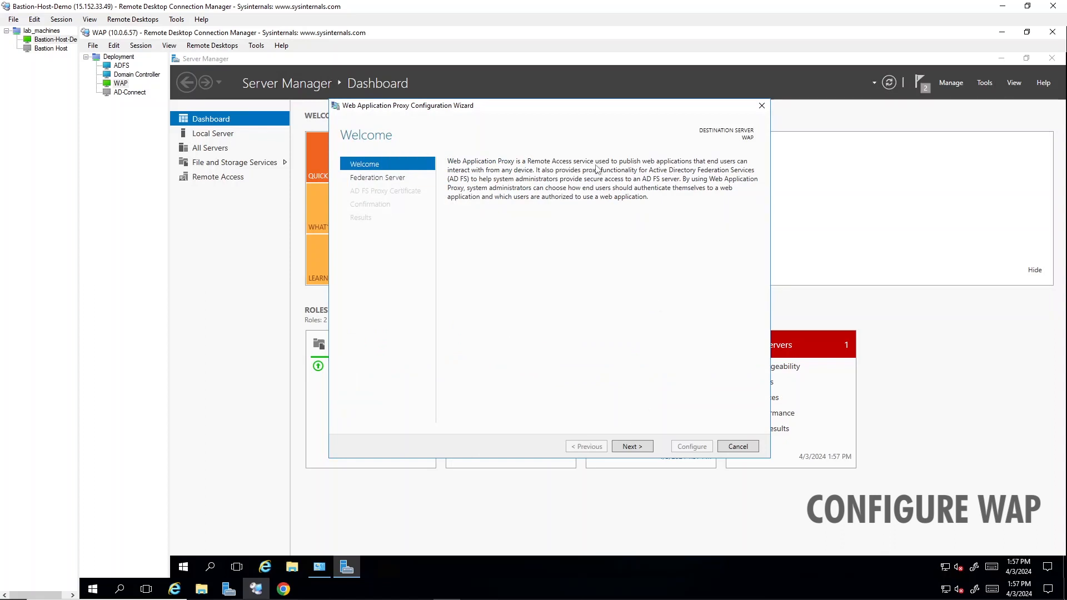
left_click(639, 448)
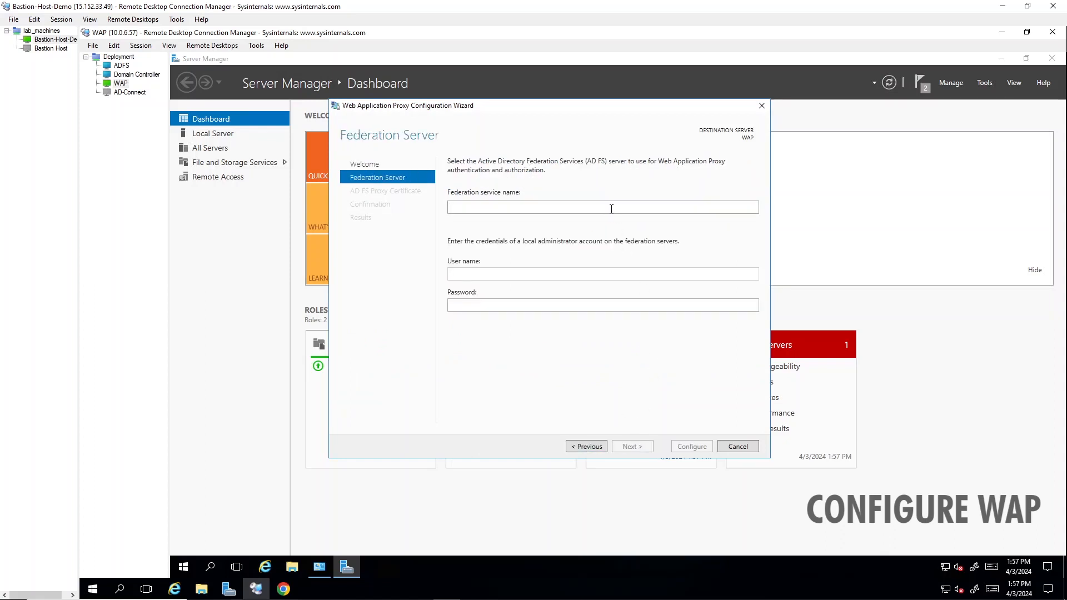
type("fs.bff.cloudns.be")
key("Tab")
type("adfsservice")
key("Tab")
type("**************")
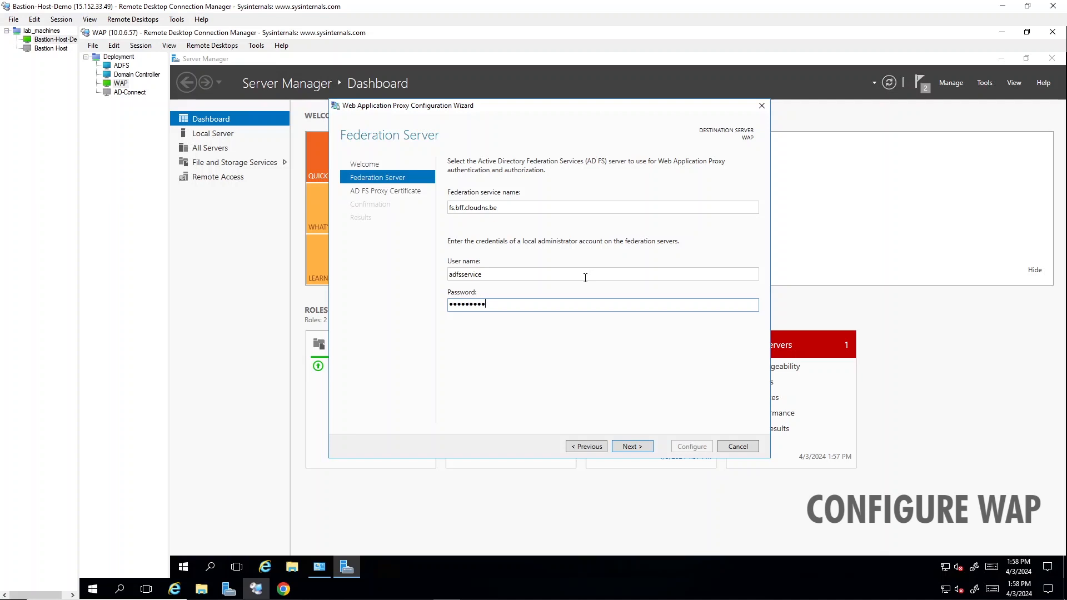
key("Return")
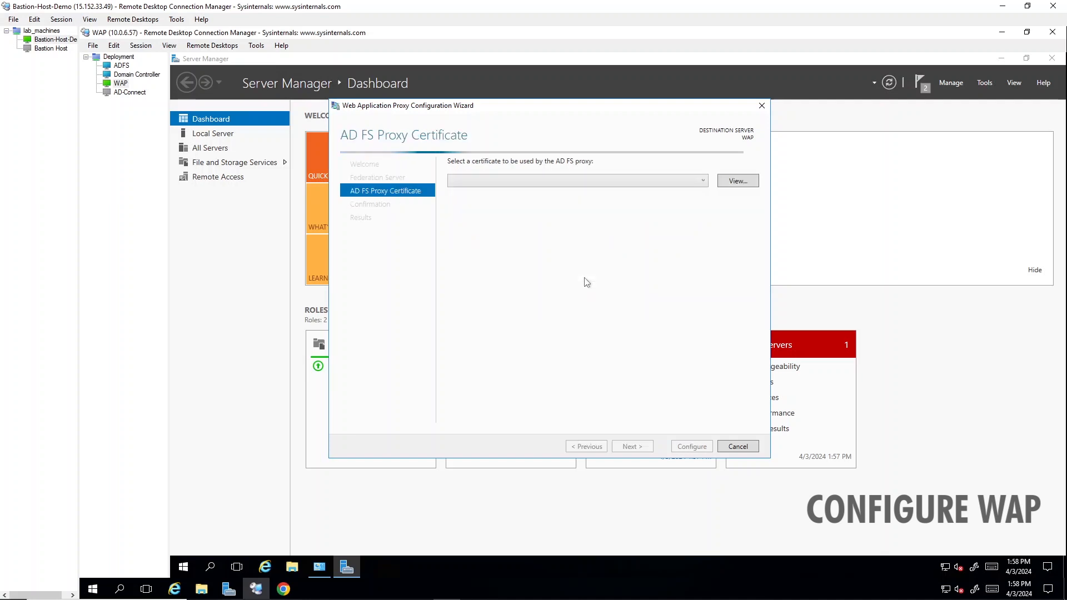
Step: Select the fs.bff.cloudns.be proxy certificate and apply the Web Application Proxy configuration
left_click(668, 180)
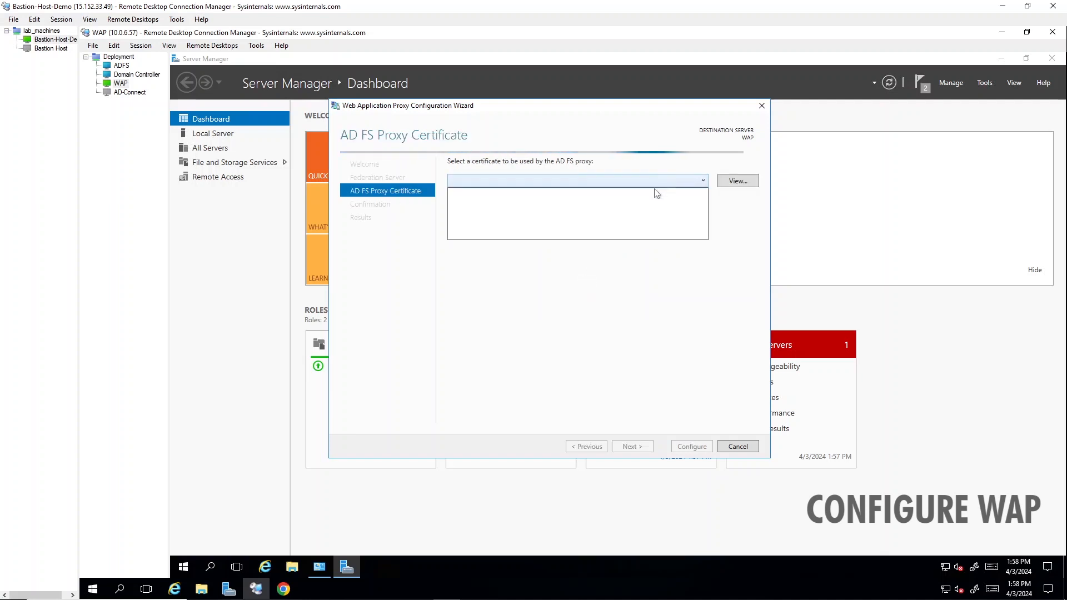
left_click(666, 192)
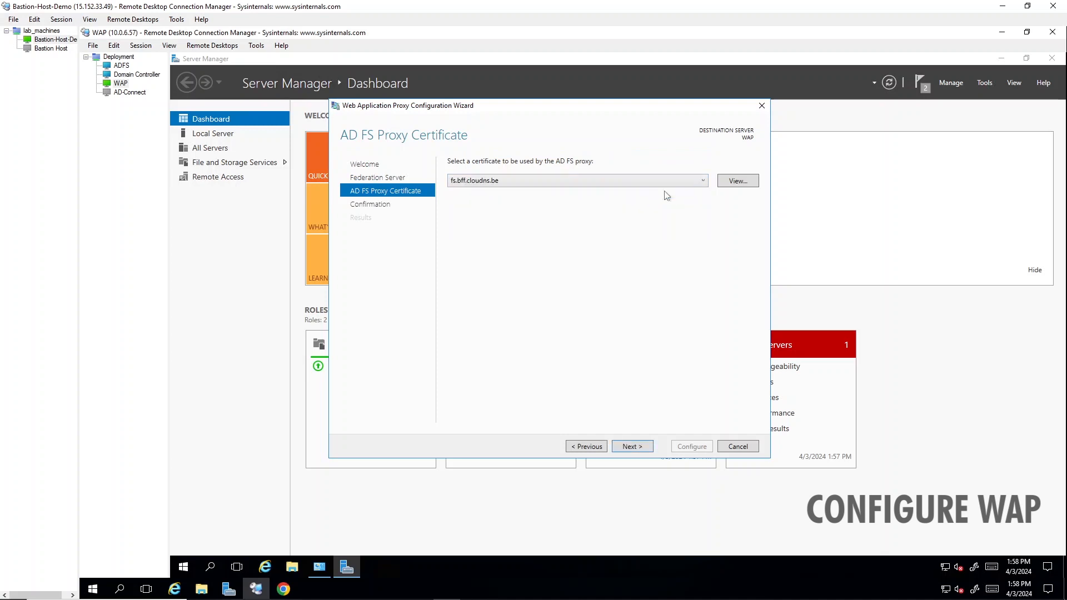
left_click(634, 447)
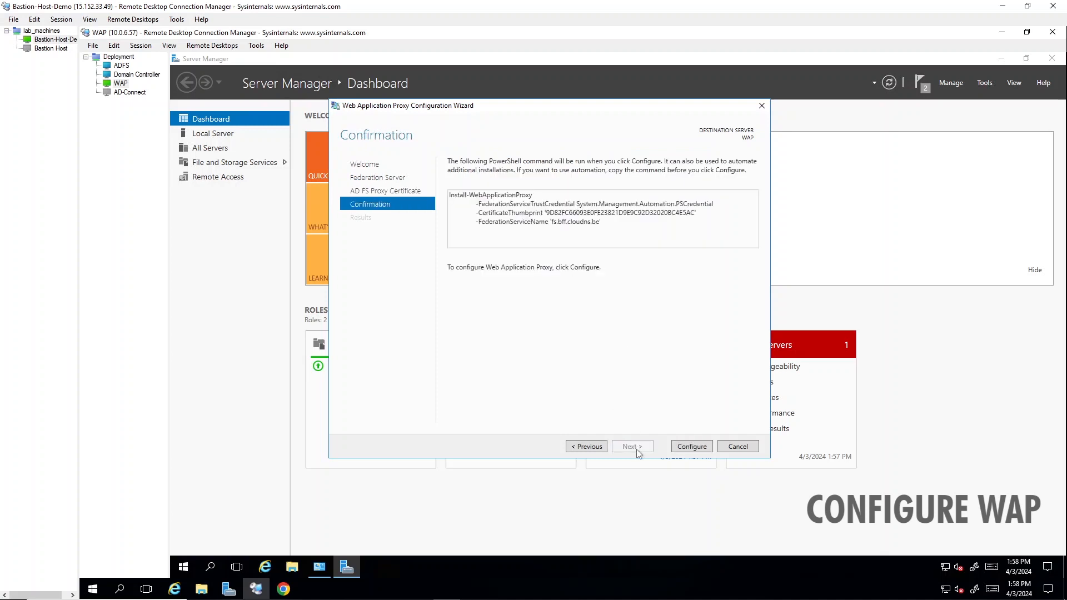
left_click(690, 447)
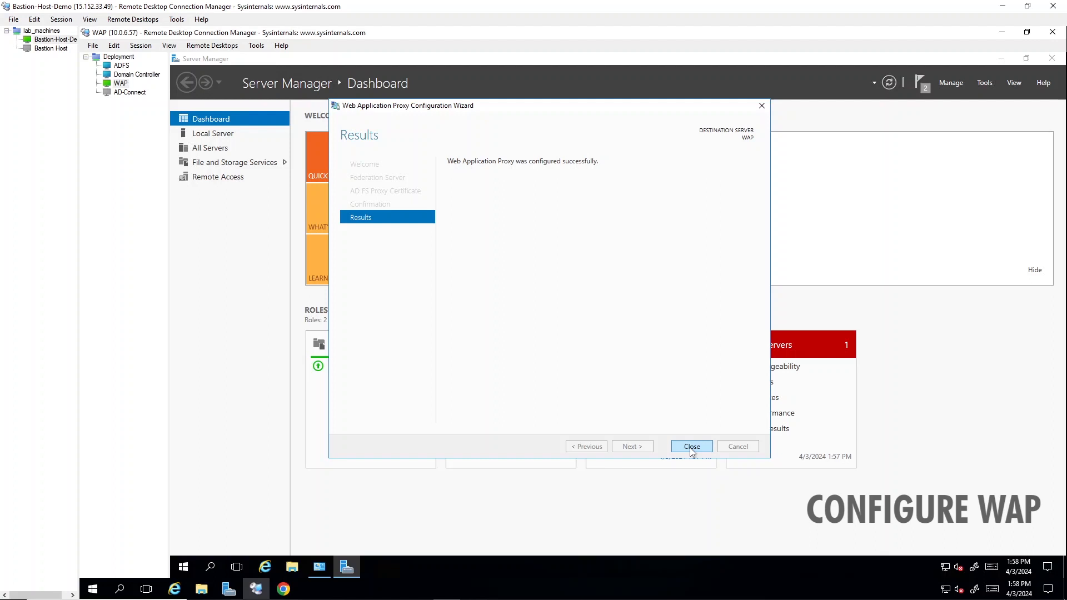
left_click(691, 447)
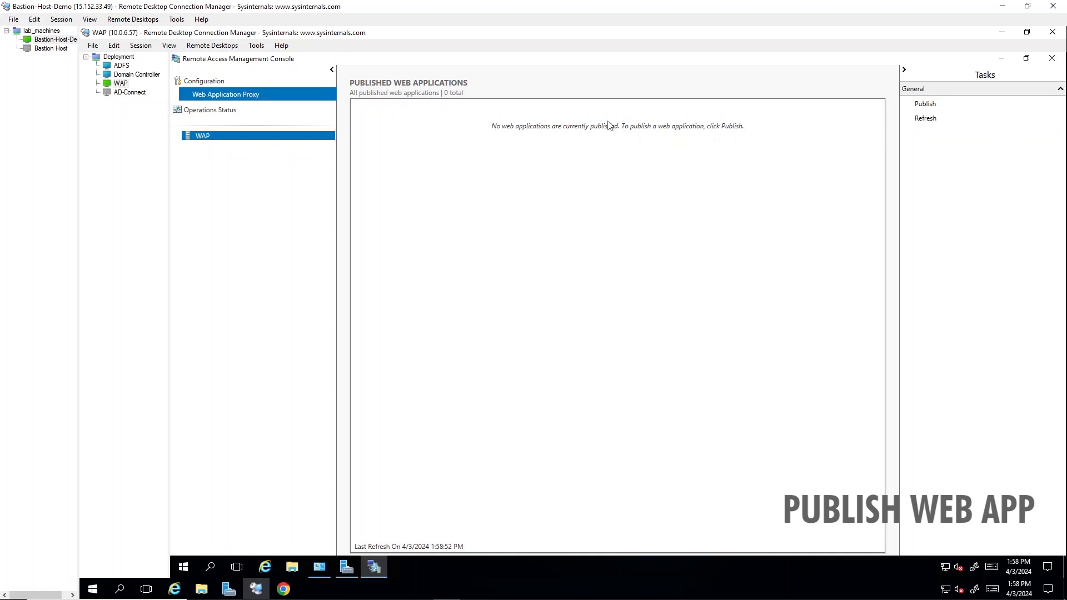
Step: Start the Publish New Application Wizard from the Tasks pane's Publish action
left_click(938, 106)
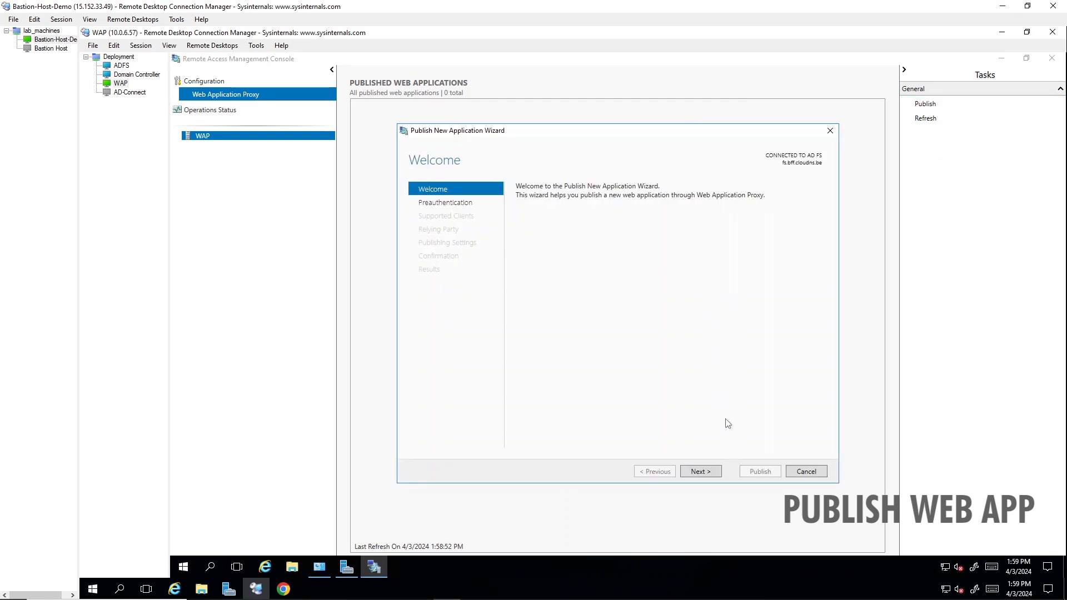
Step: Choose pass-through preauthentication for the new application
left_click(702, 472)
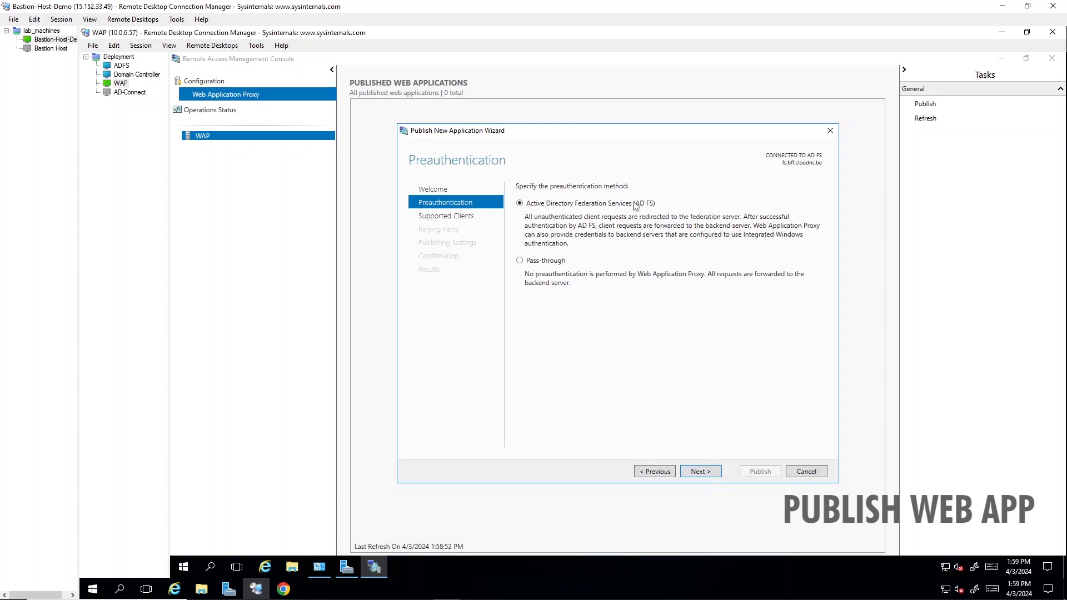
left_click(548, 261)
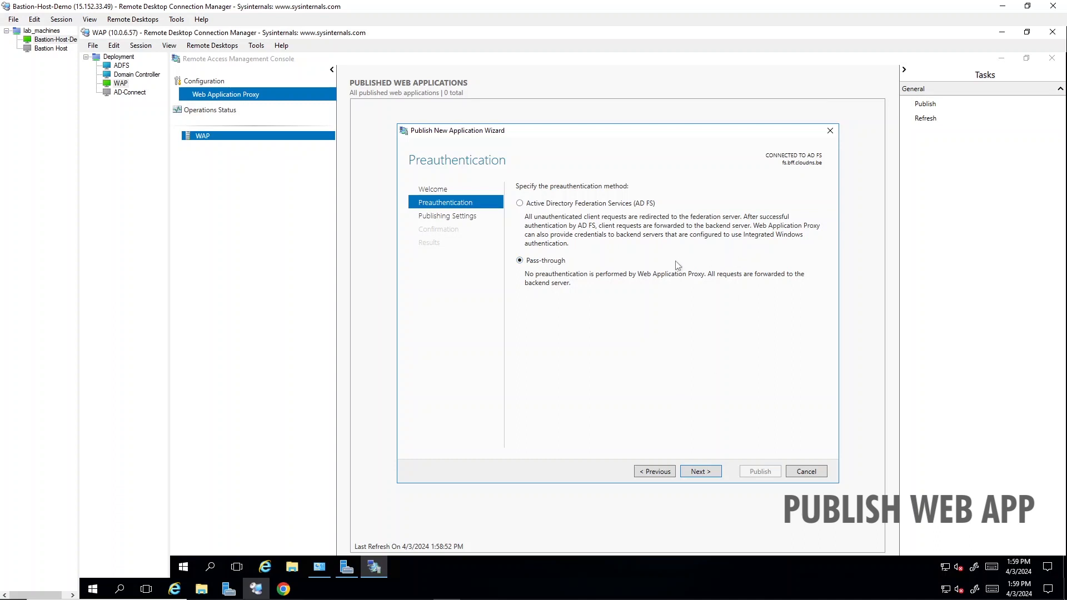
left_click(700, 472)
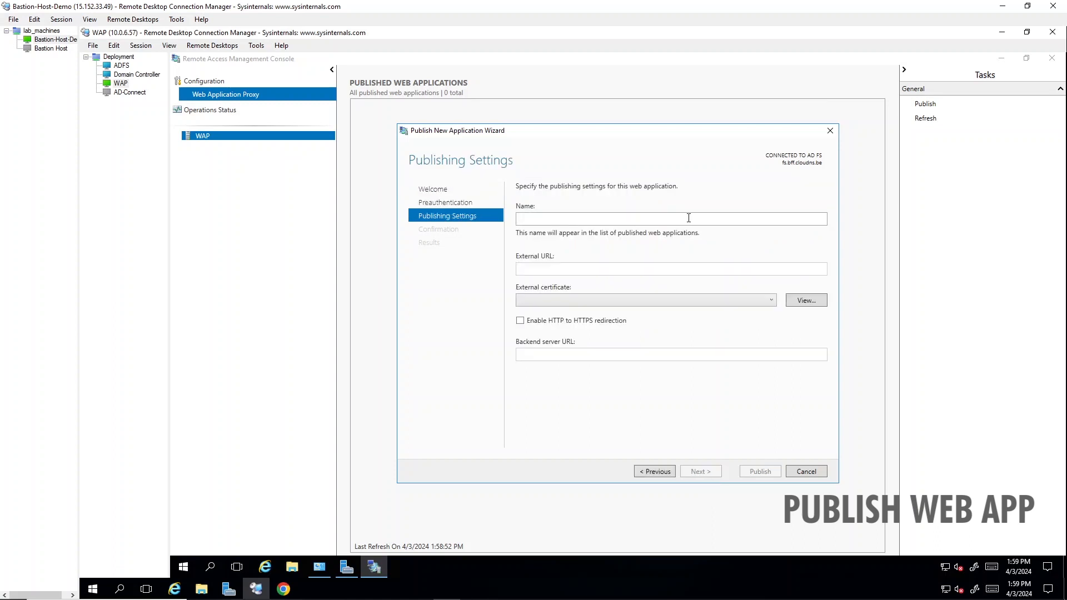
type("adfs")
left_click(695, 269)
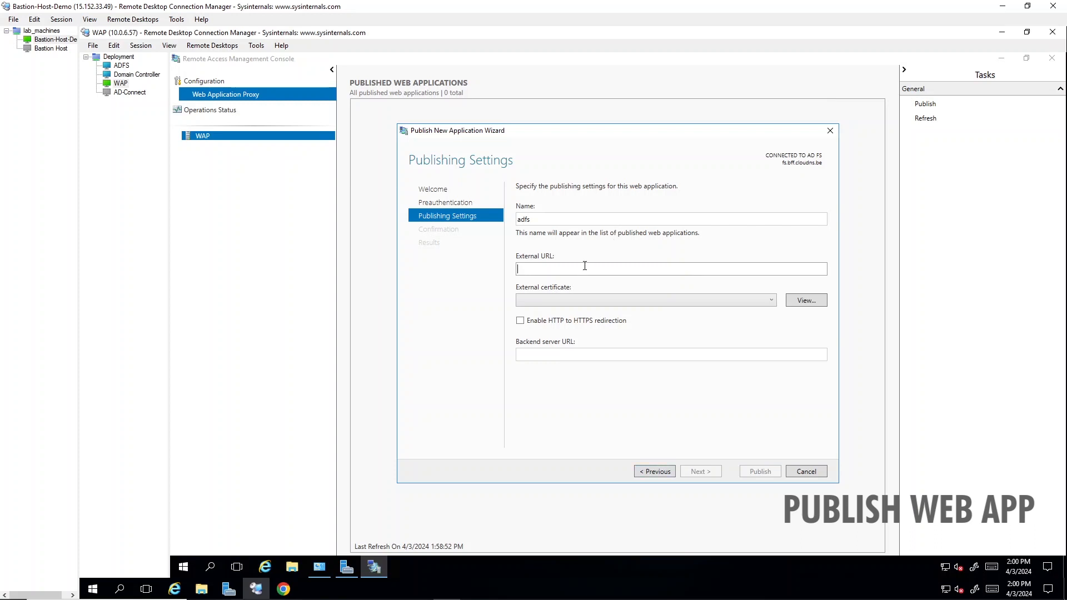
type("https://fs.bff.cloudns.")
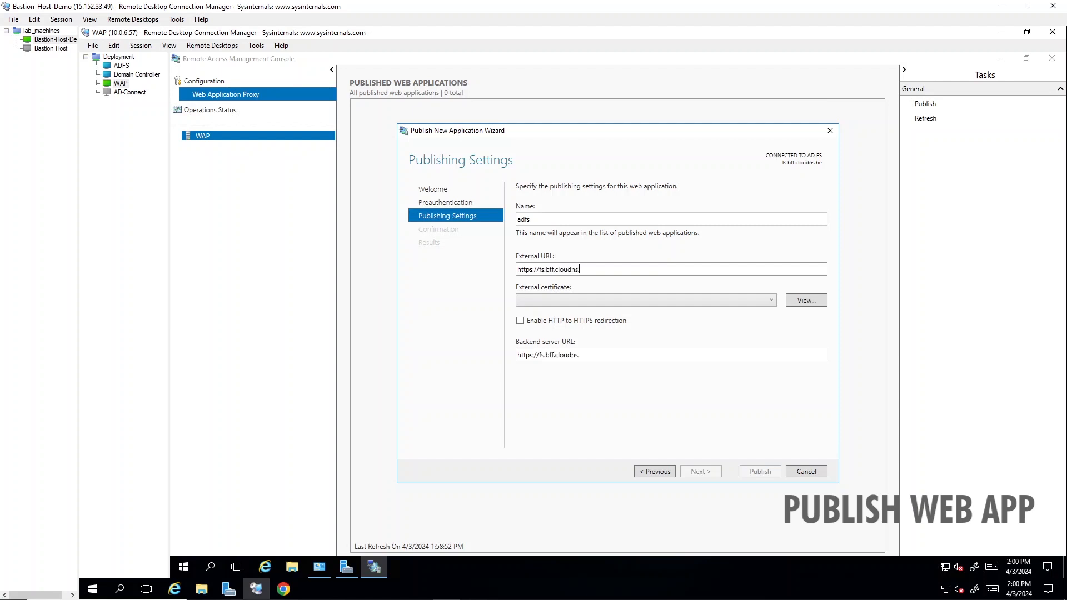
type("be")
left_click(649, 299)
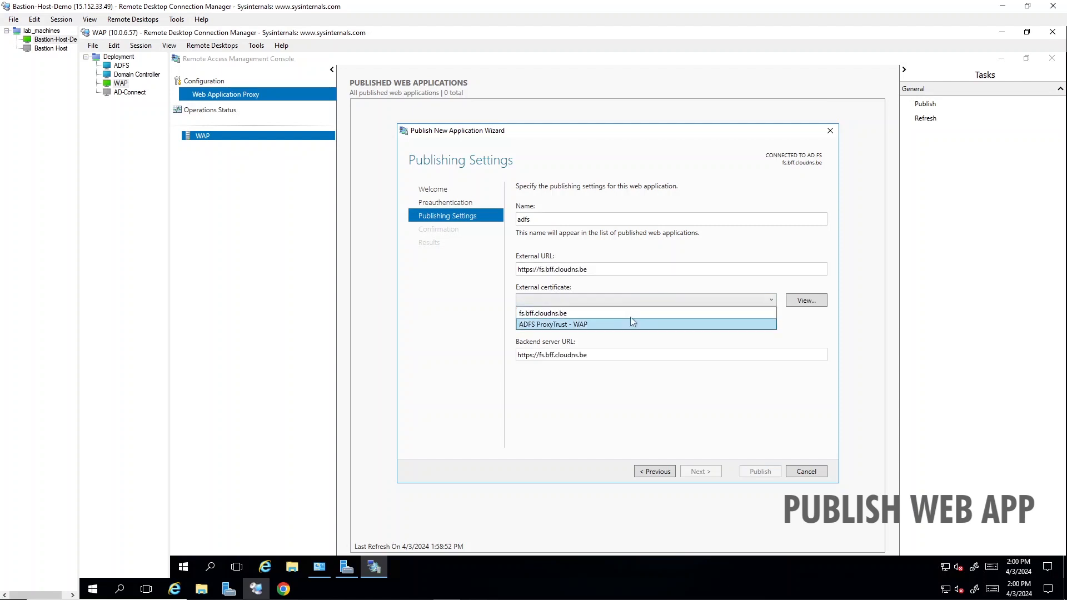
left_click(633, 314)
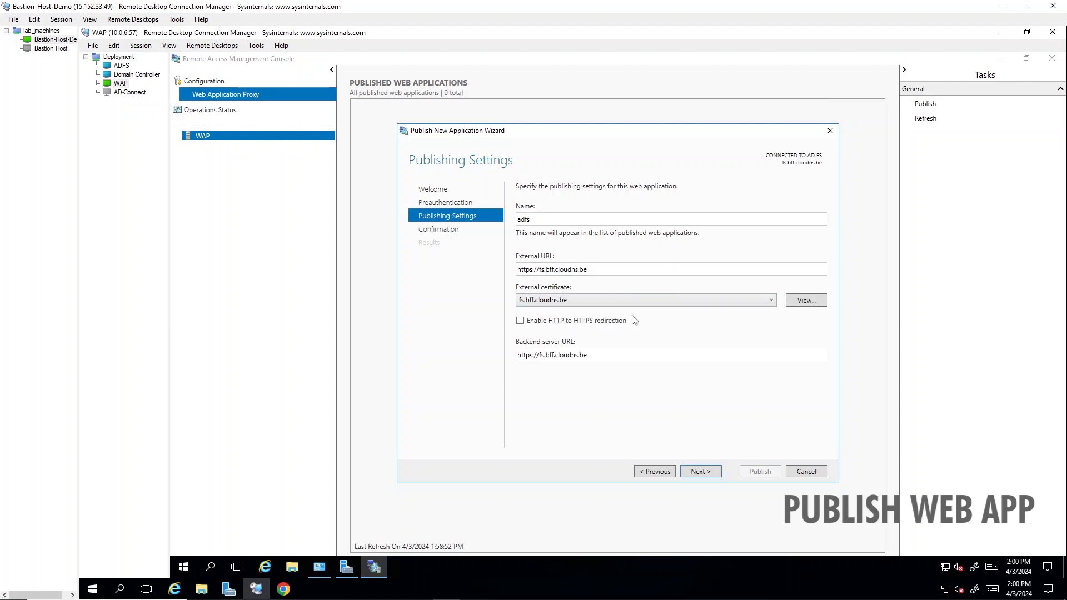
left_click(694, 473)
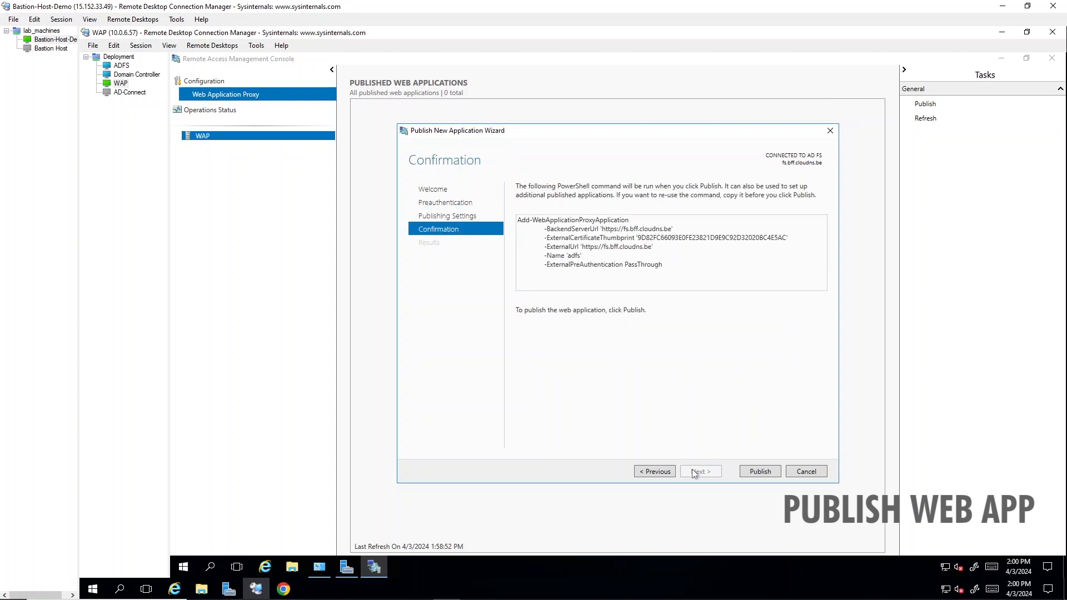
left_click(757, 473)
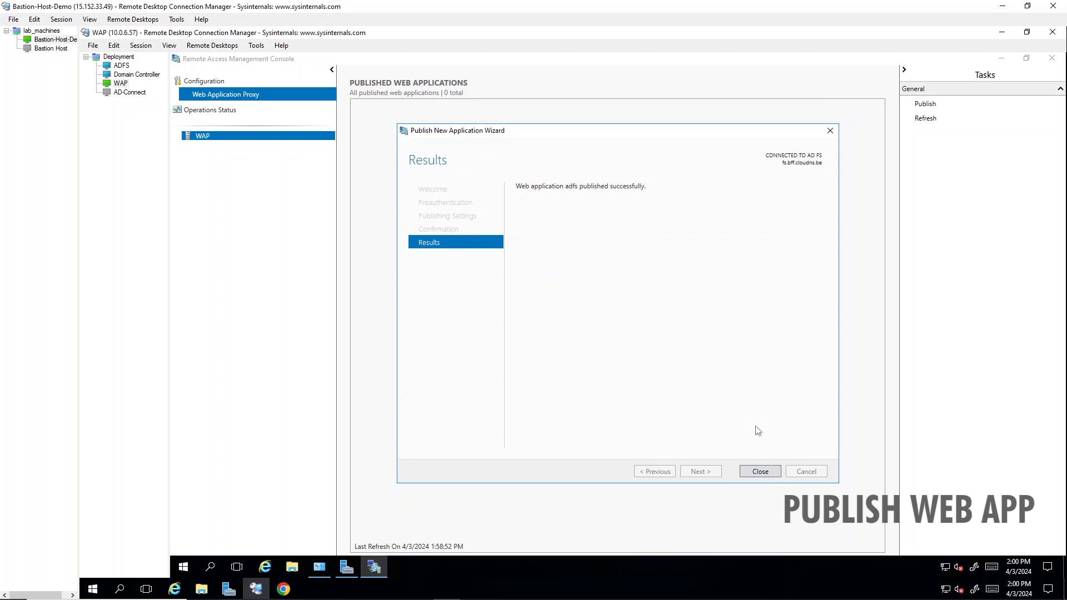
left_click(761, 472)
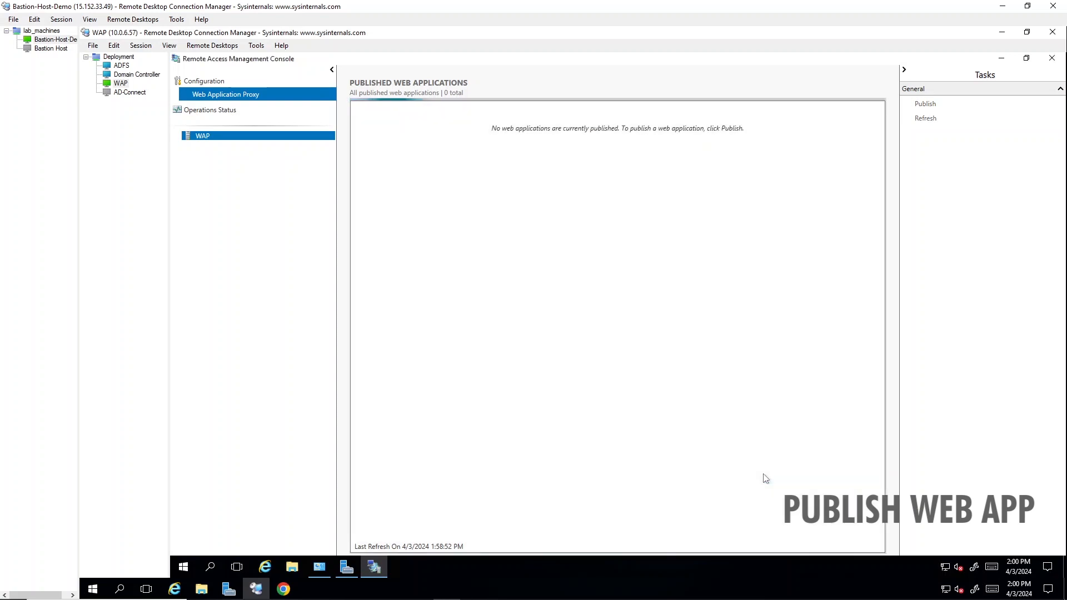
Step: Start Add Roles and Features in Server Manager and advance to server roles for WAP
left_click(1001, 58)
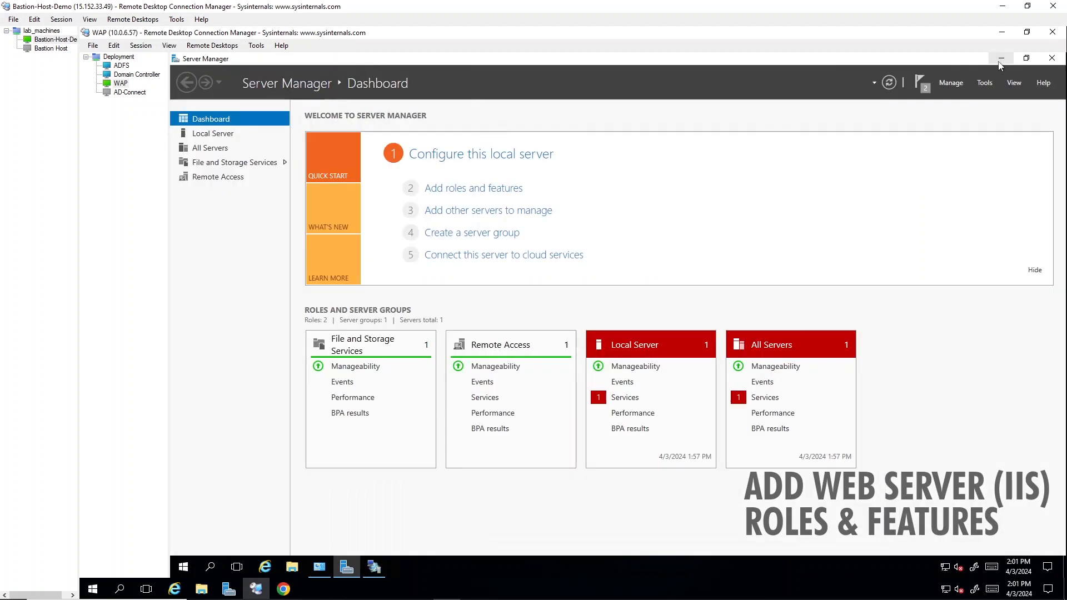
left_click(952, 82)
left_click(939, 96)
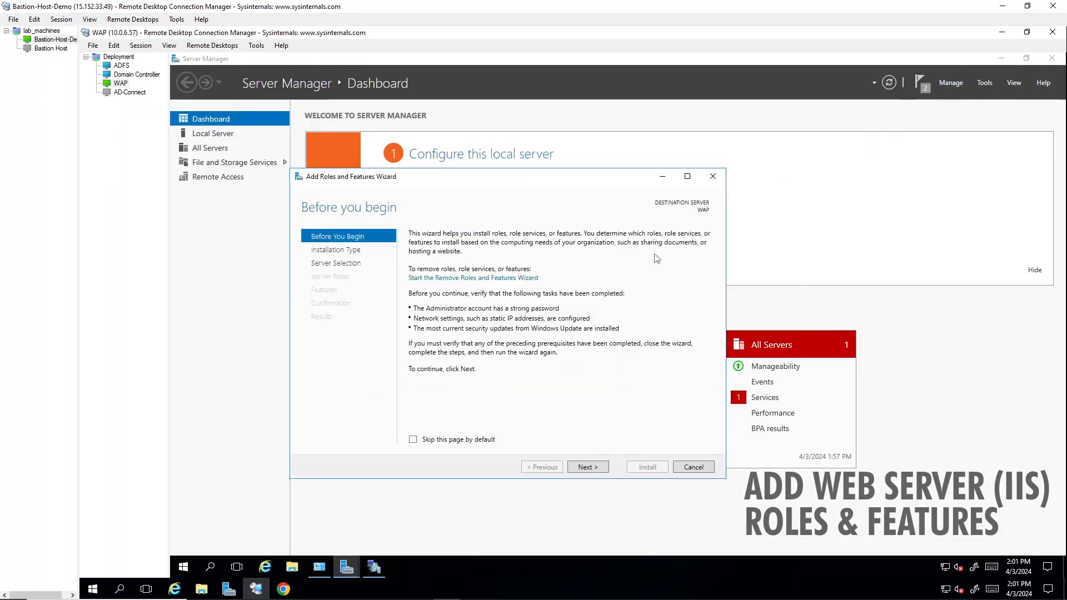
left_click(587, 467)
left_click(588, 467)
left_click(587, 467)
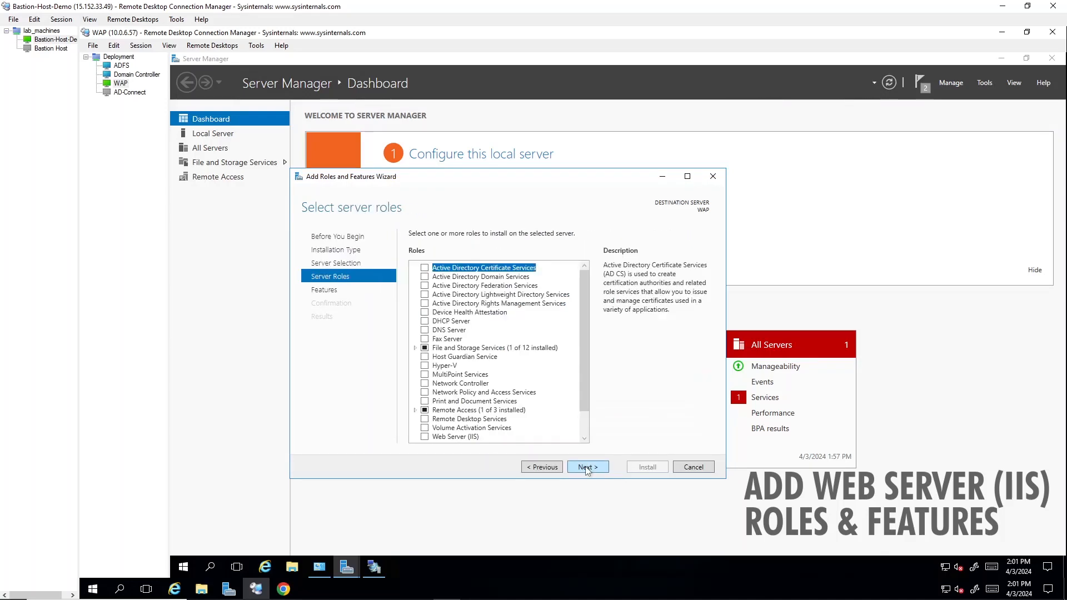
scroll(583, 387, "down", 1)
Step: Install Web Server (IIS) with management tools and the Windows Authentication role service
left_click(424, 408)
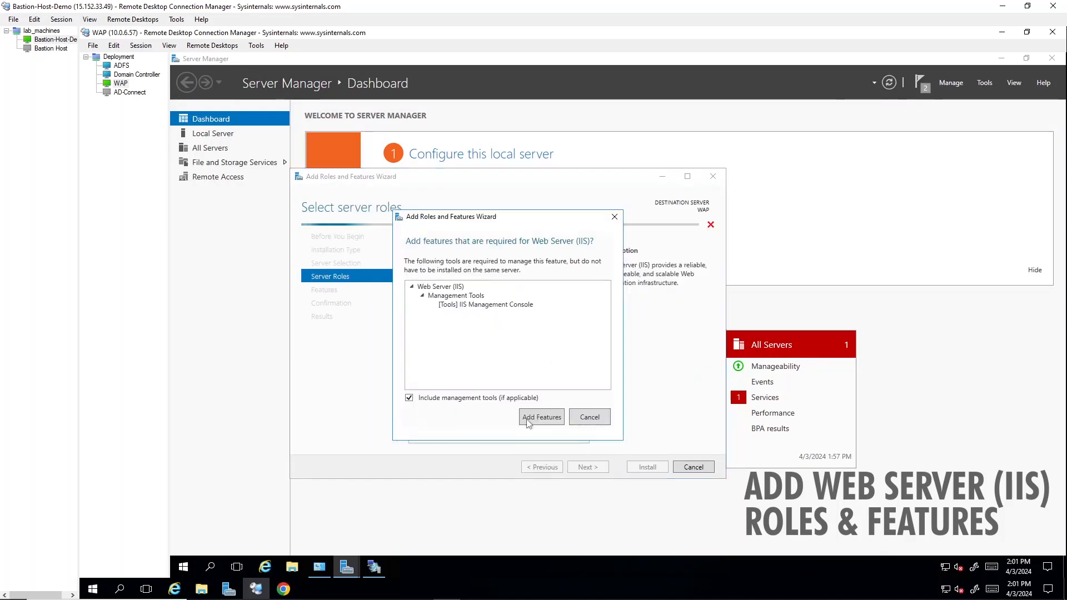
left_click(545, 418)
left_click(587, 467)
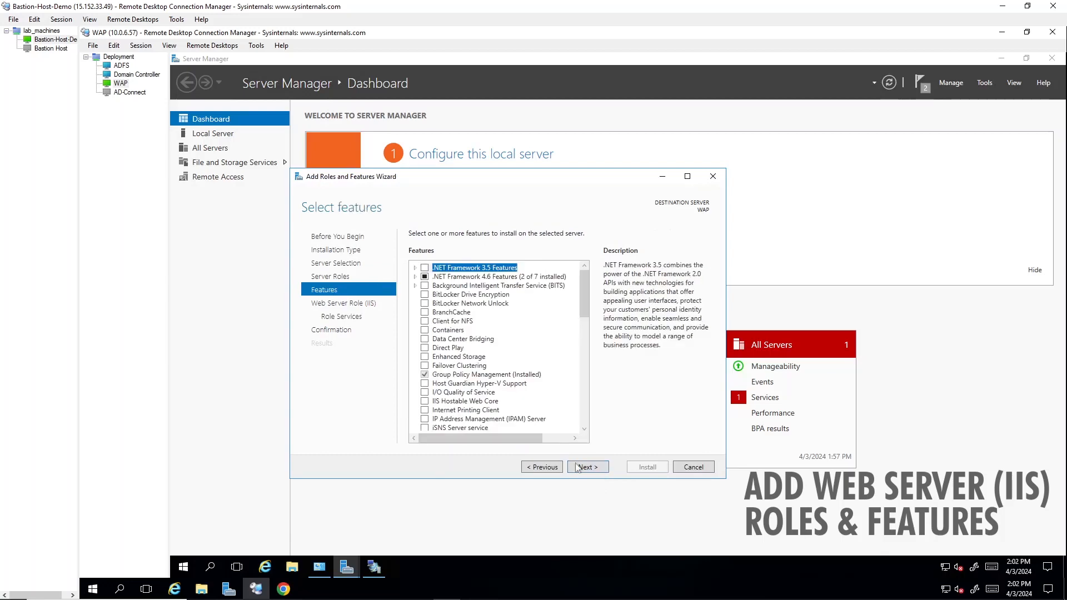
left_click(582, 467)
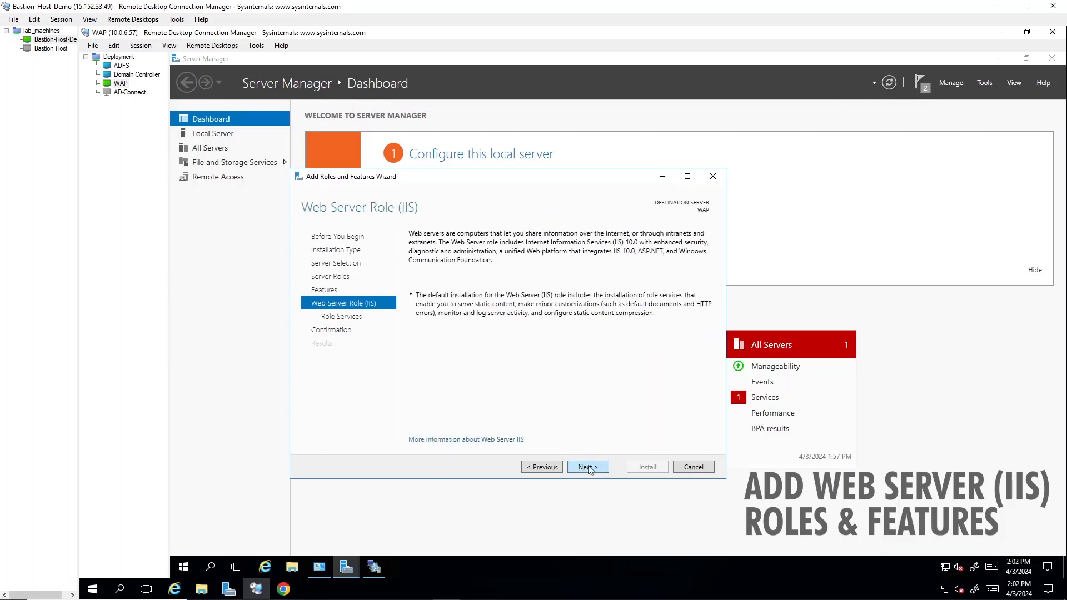
left_click(588, 467)
left_click_drag(584, 328, 576, 397)
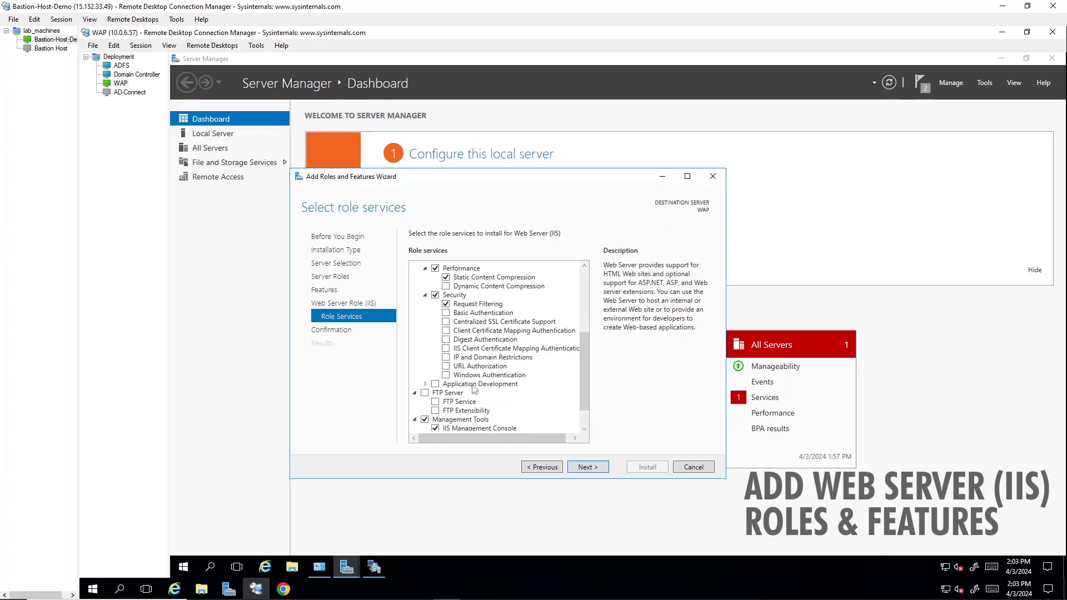
left_click(445, 376)
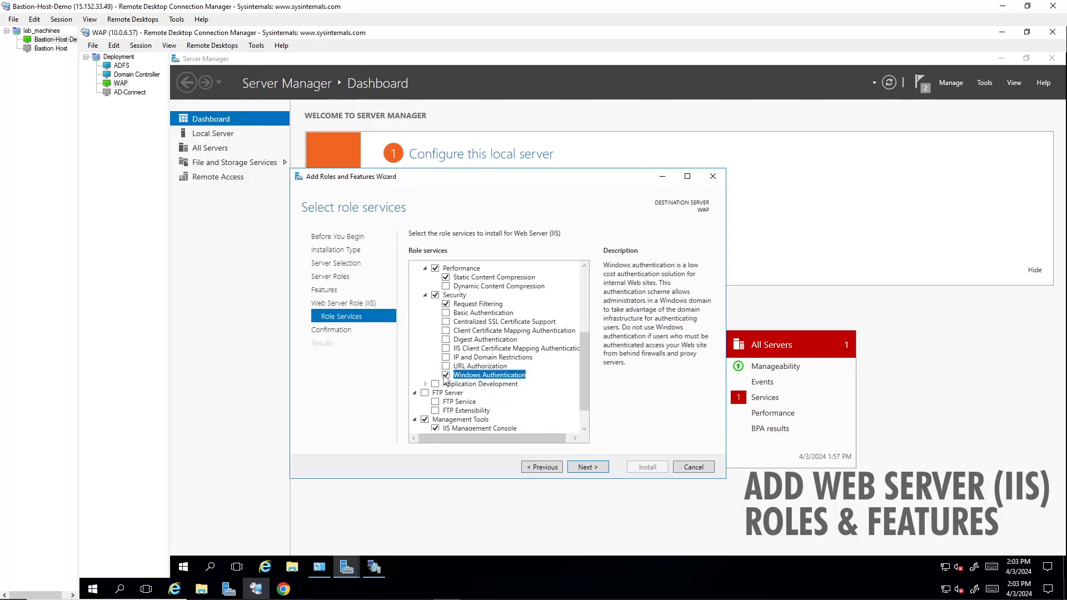
left_click(591, 468)
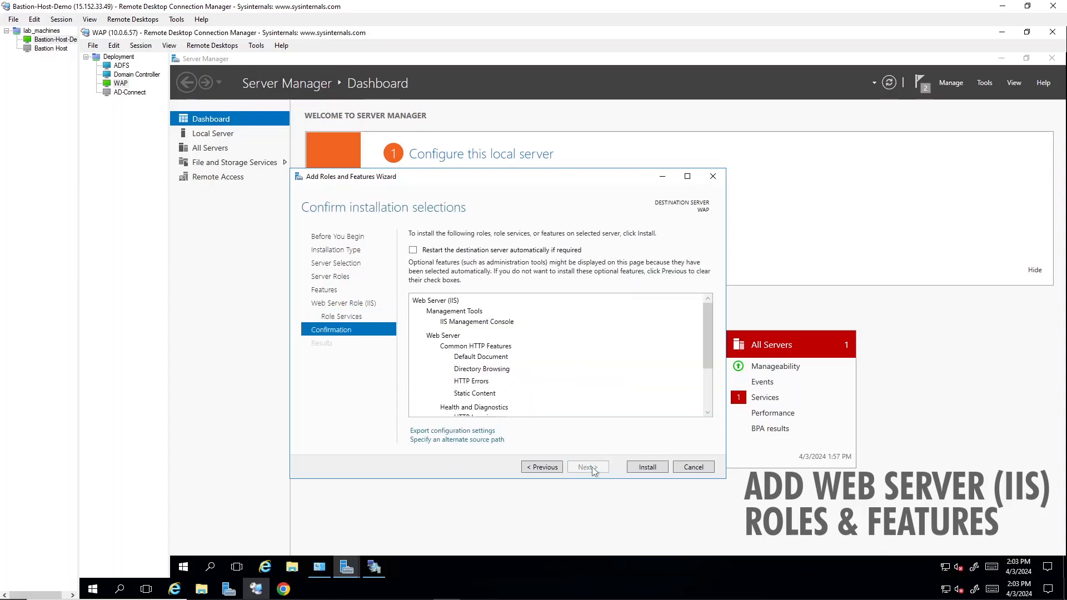
left_click(640, 470)
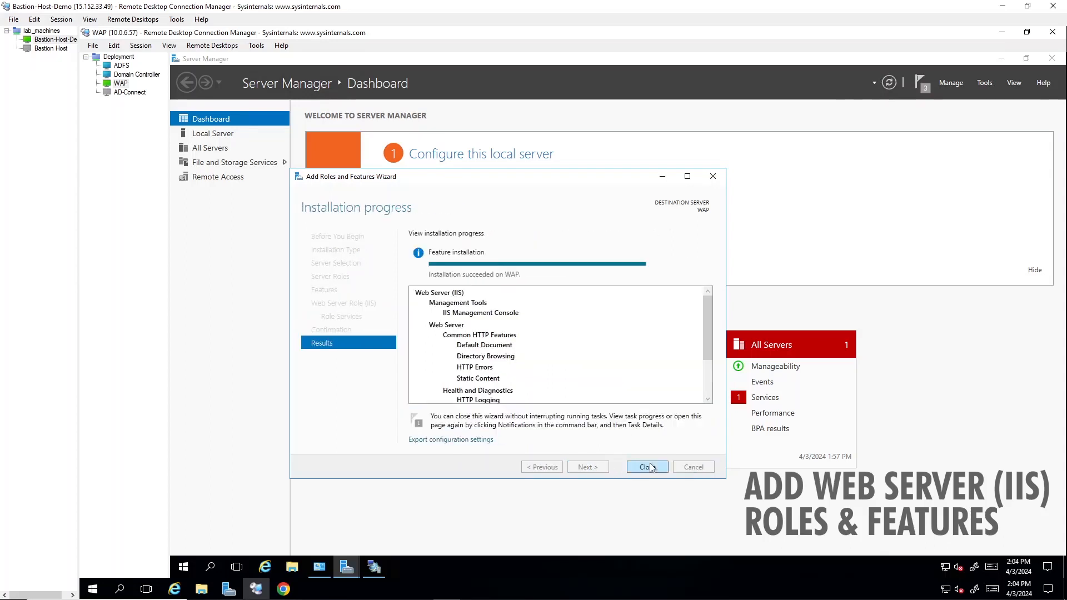
left_click(650, 467)
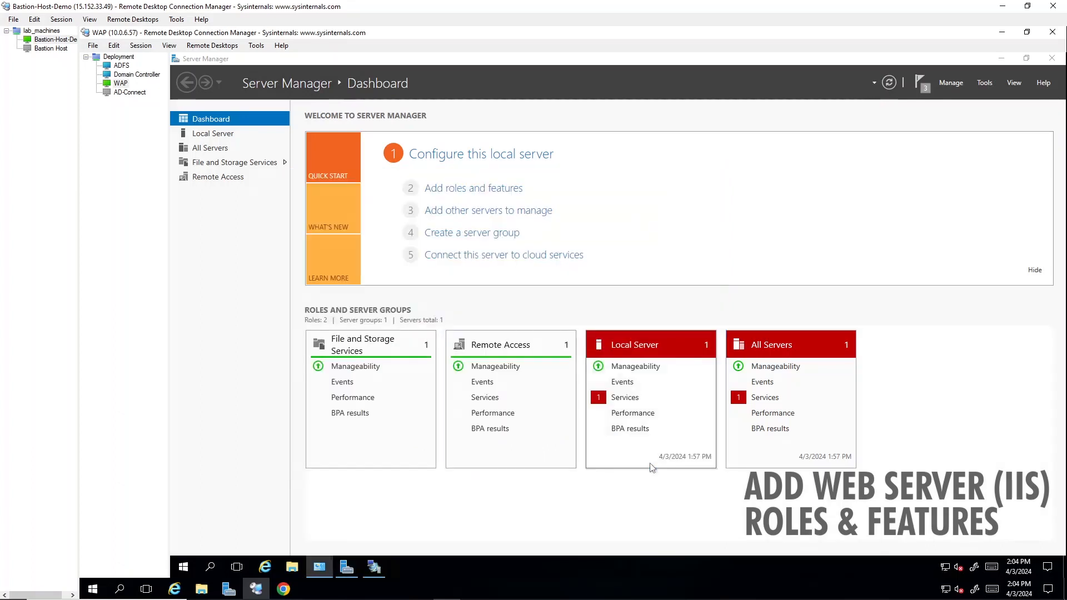
Step: Launch IIS Manager from Tools and show the WAP server's home features
left_click(984, 82)
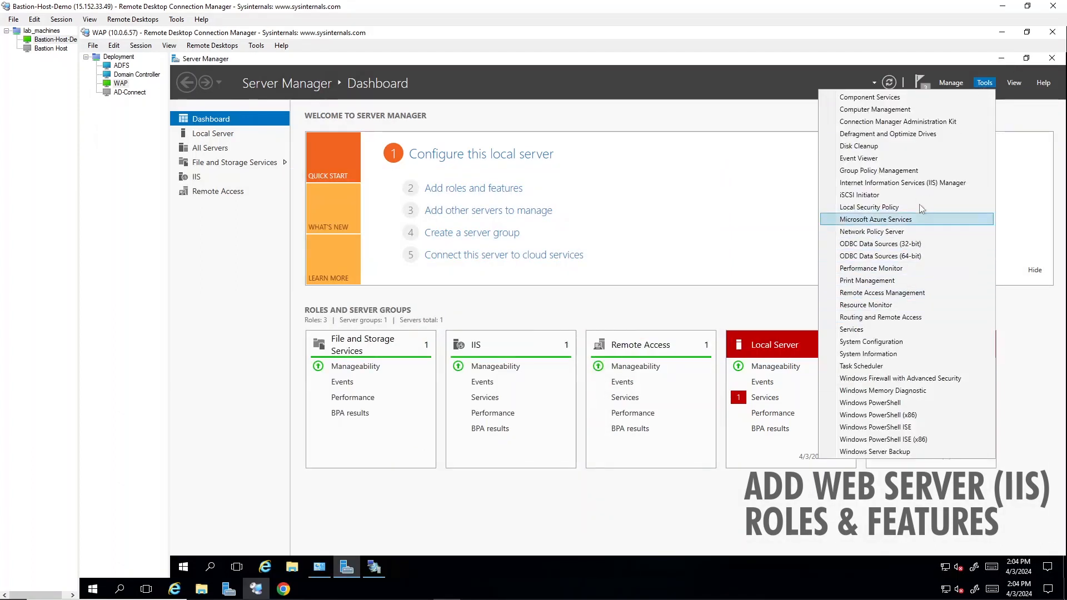
left_click(926, 182)
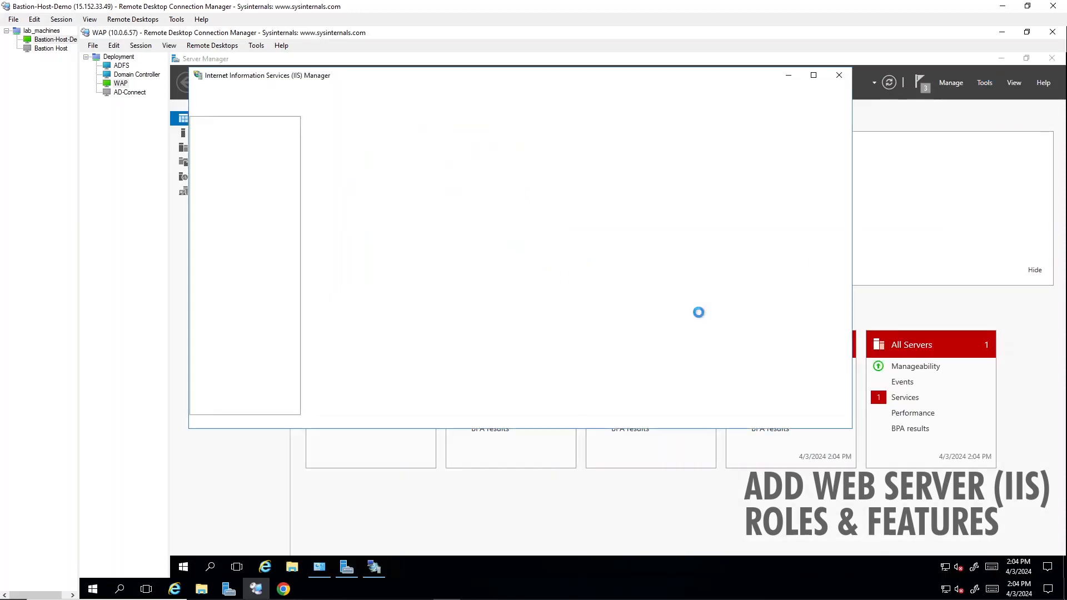
left_click(245, 158)
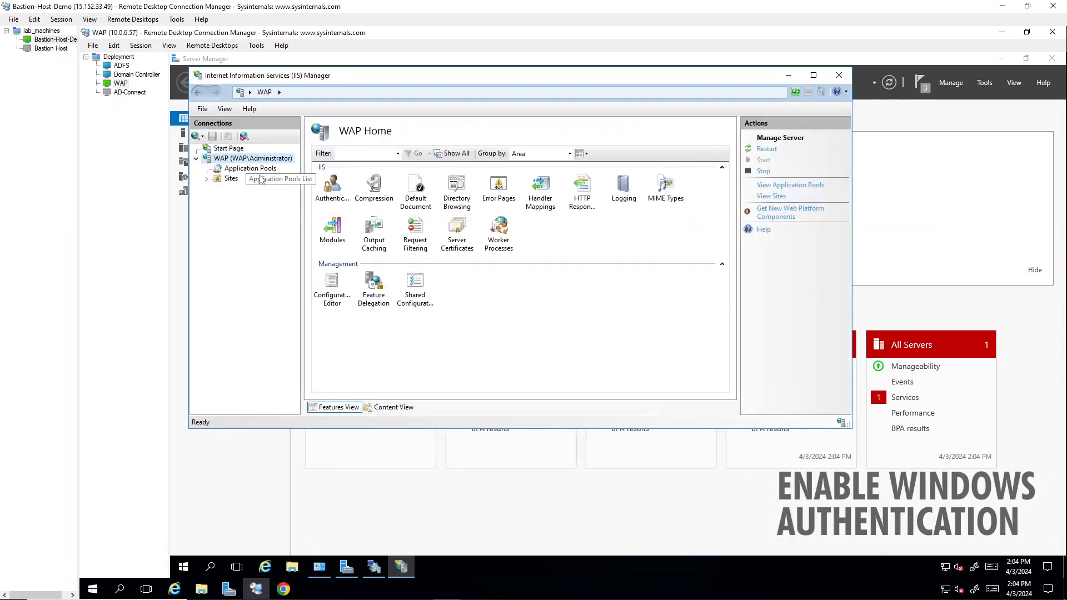
Step: In WAP's Authentication feature, disable Anonymous Authentication and enable Windows Authentication
double_click(333, 189)
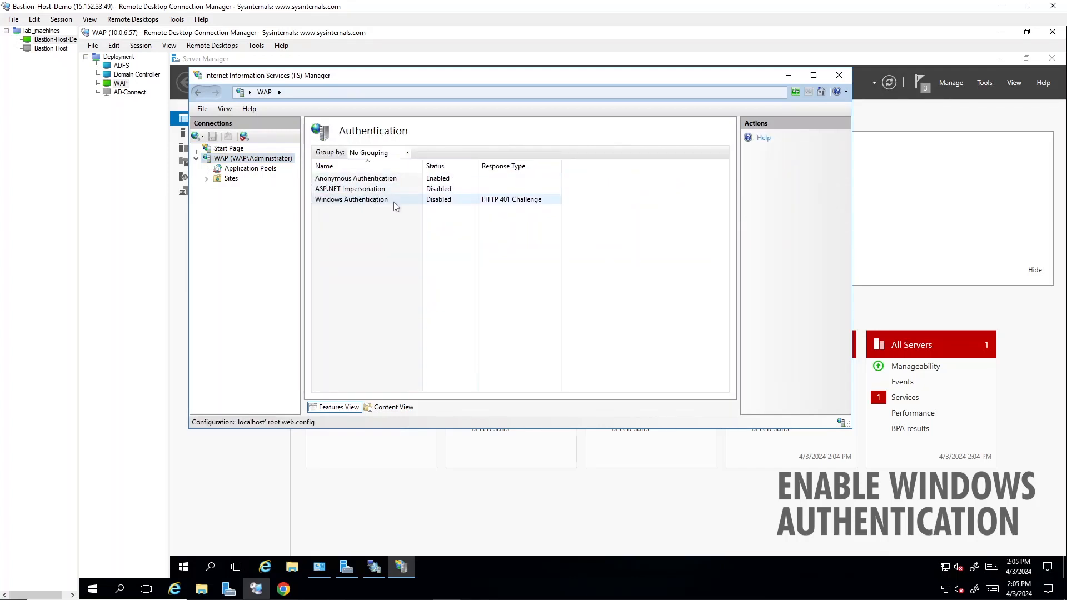
left_click(443, 185)
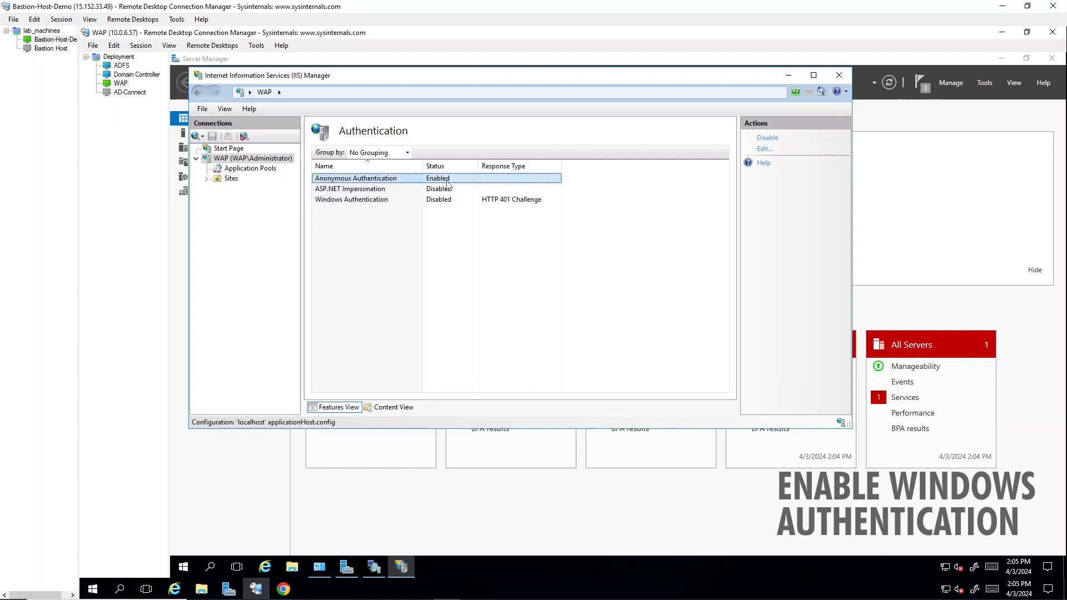
right_click(448, 183)
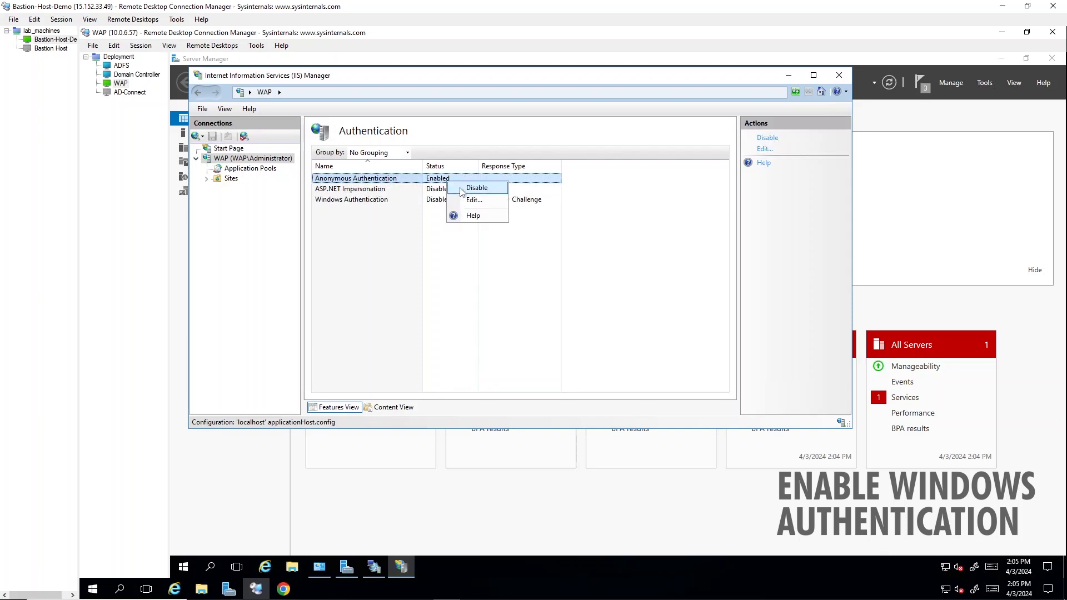
left_click(464, 187)
right_click(436, 201)
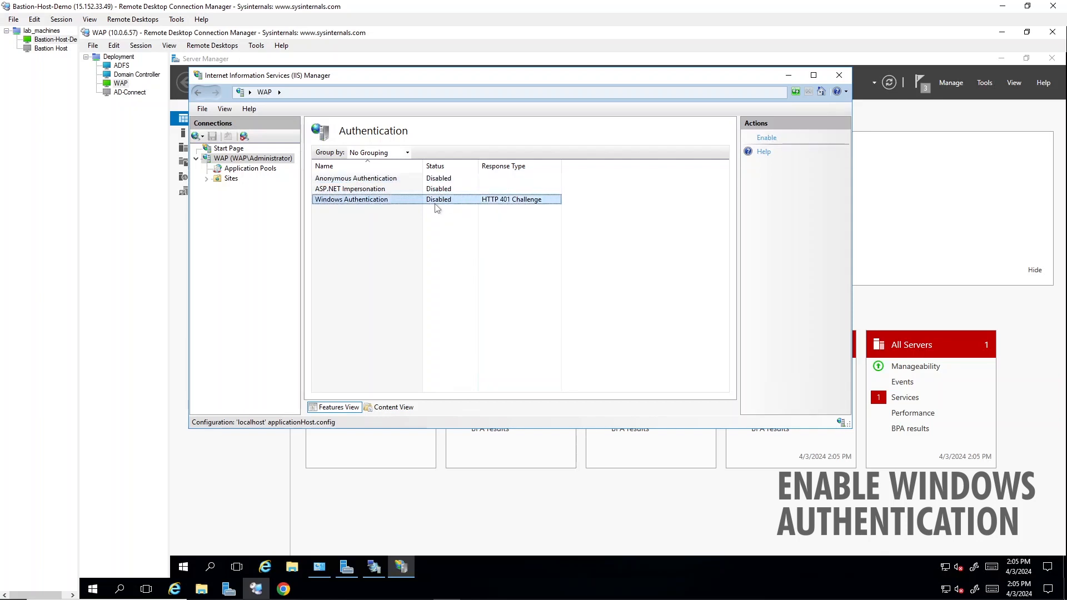
left_click(445, 211)
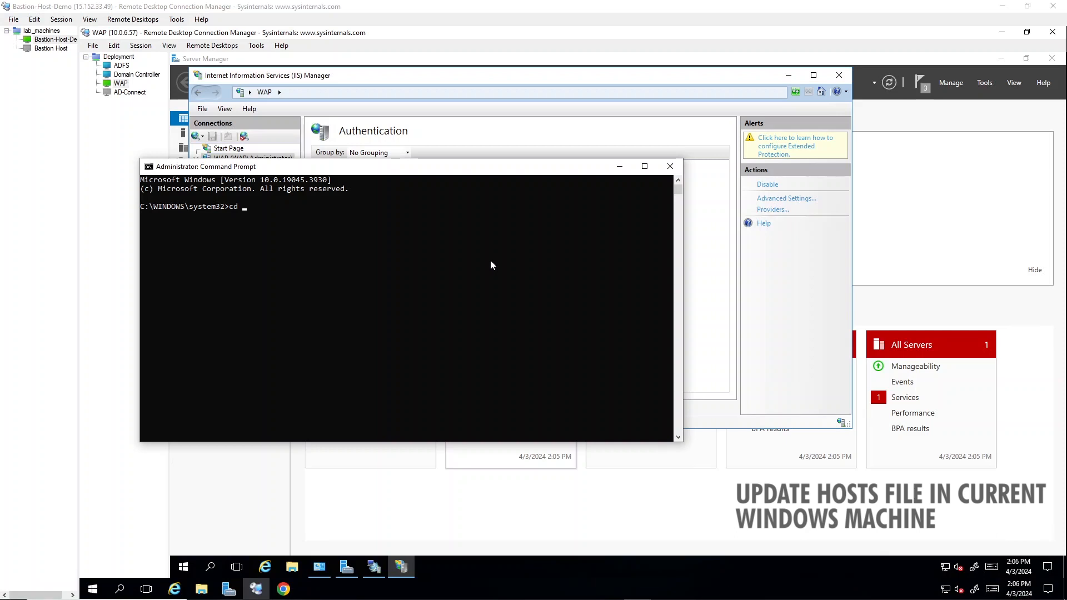
Step: Change into the drivers\etc folder, list it, and open hosts with 'notepad hosts'
type("C:\\Windows\\System32\\drivers\\etc")
key("Return")
type("dir")
key("Return")
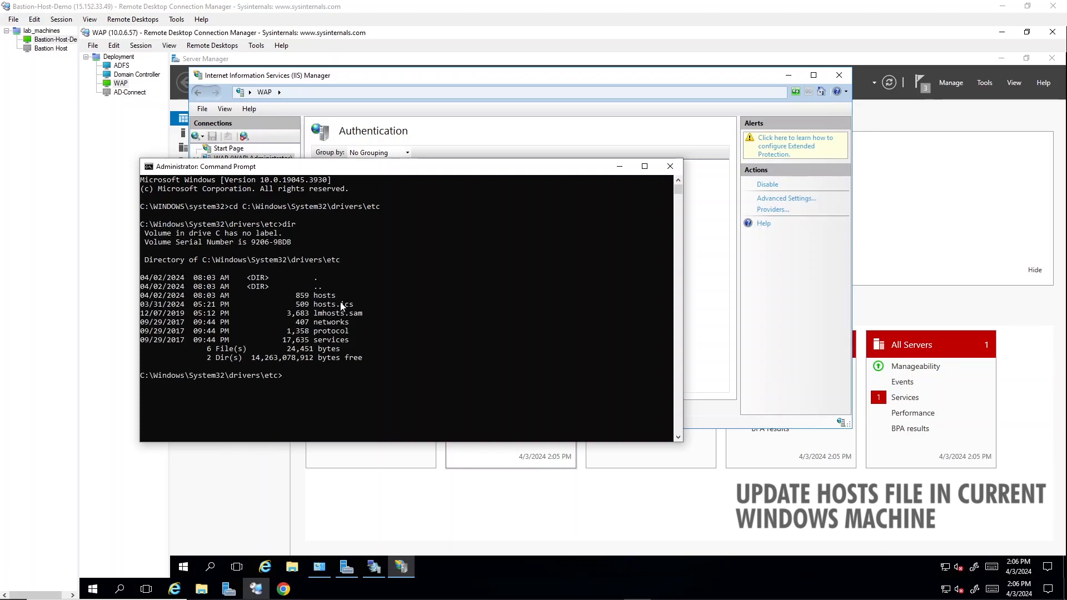
type("notepad hosts")
key("Return")
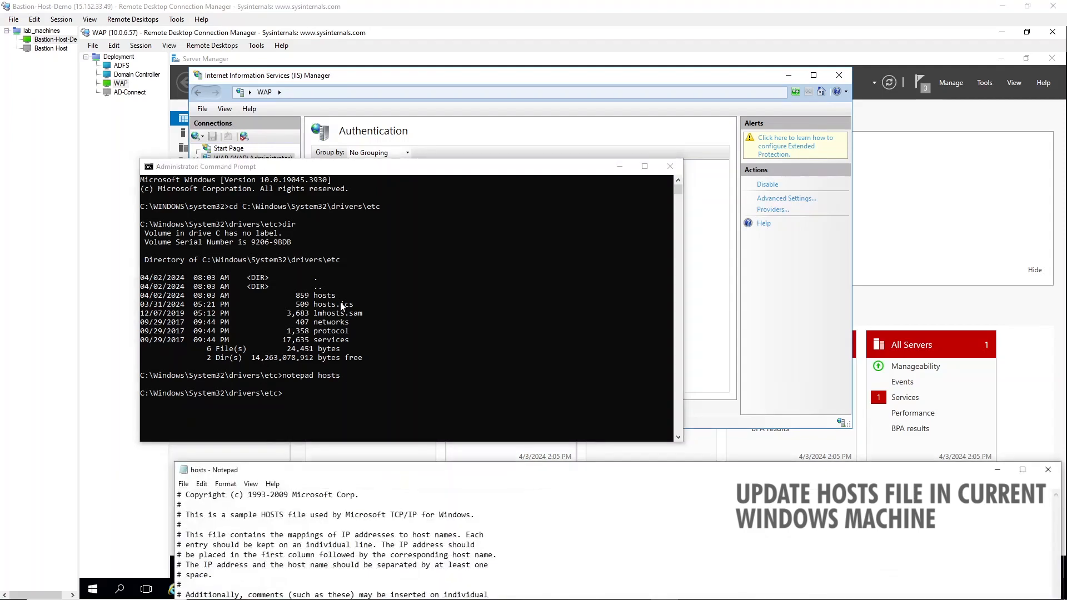
Step: Edit the hosts entry to '15.168.142.57 fs.bff.cloudns.be', save, and close Notepad
left_click_drag(437, 475, 449, 222)
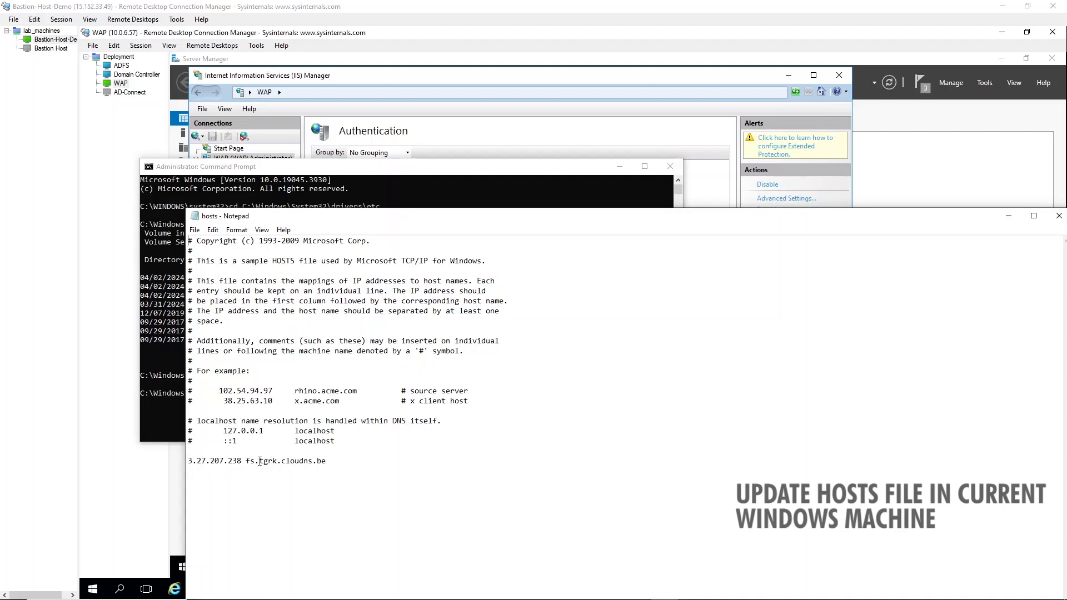
left_click_drag(402, 217, 414, 144)
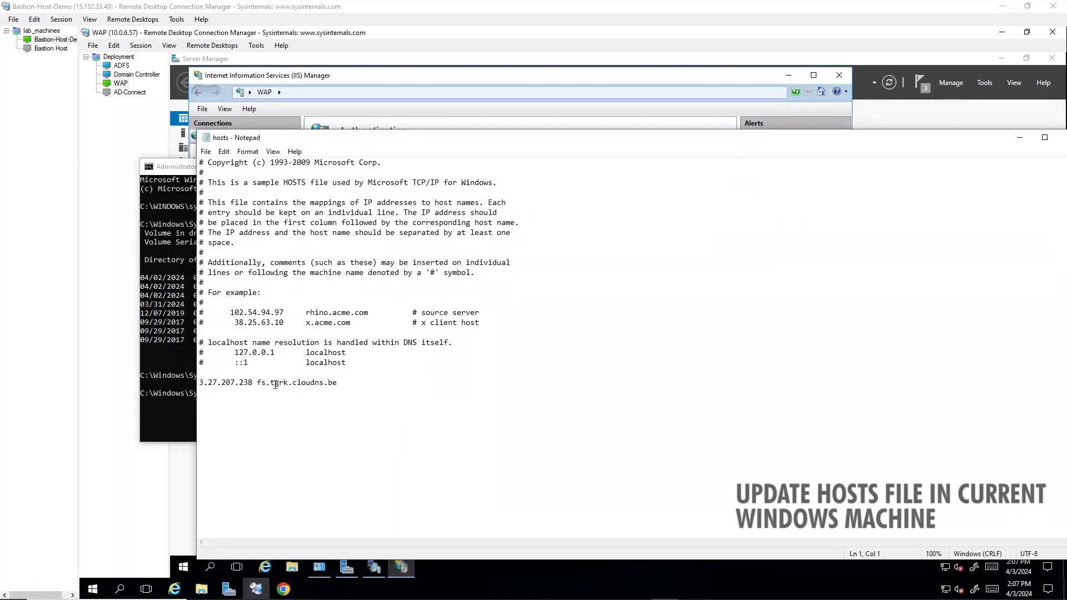
left_click(288, 384)
key("BackSpace")
key("BackSpace")
key("BackSpace")
key("BackSpace")
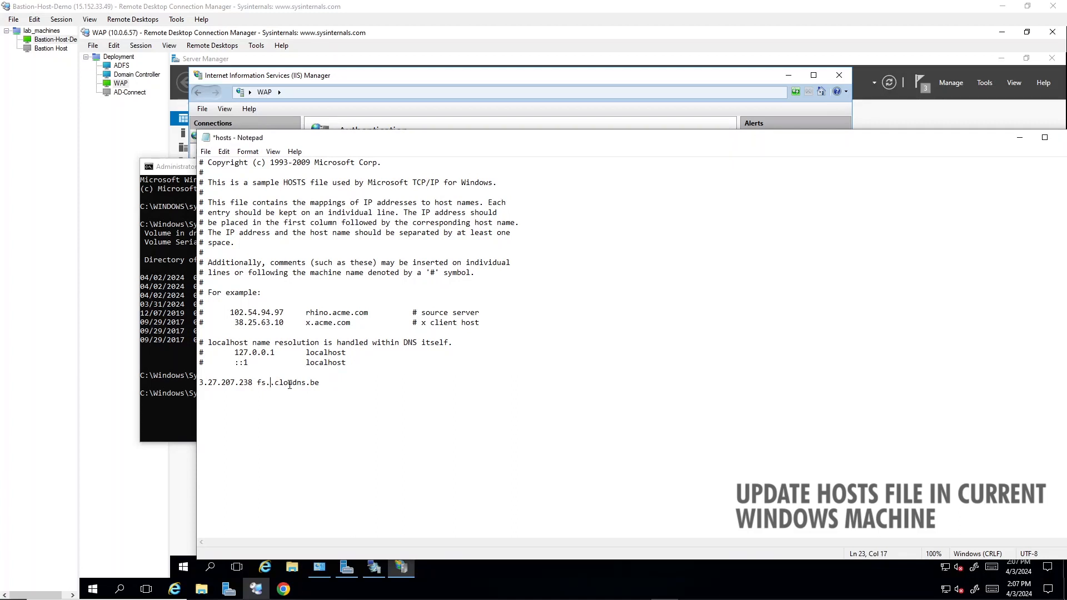
type("bff")
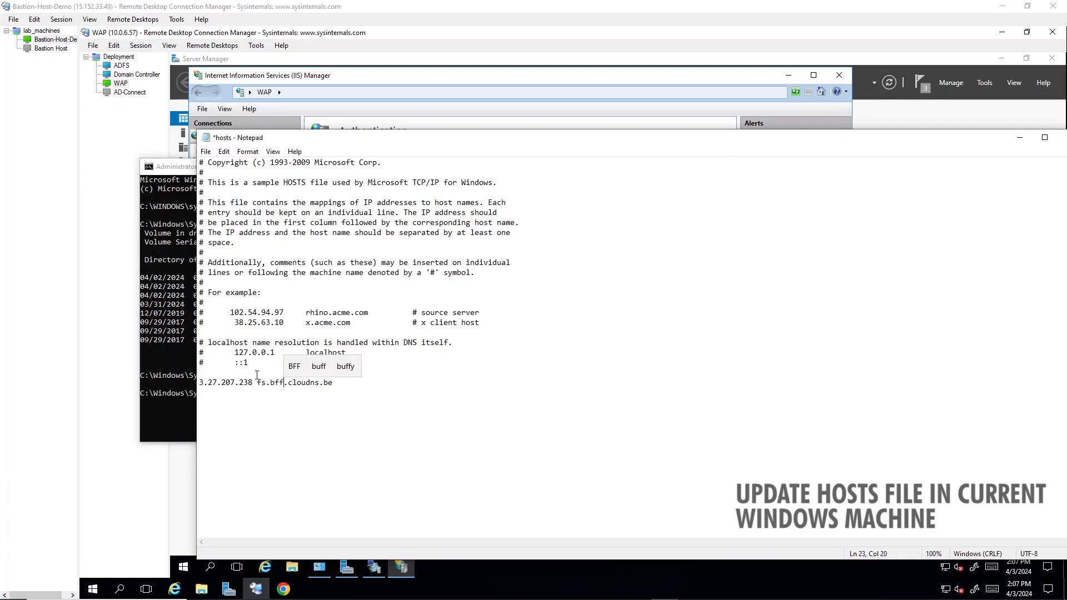
left_click_drag(253, 382, 199, 381)
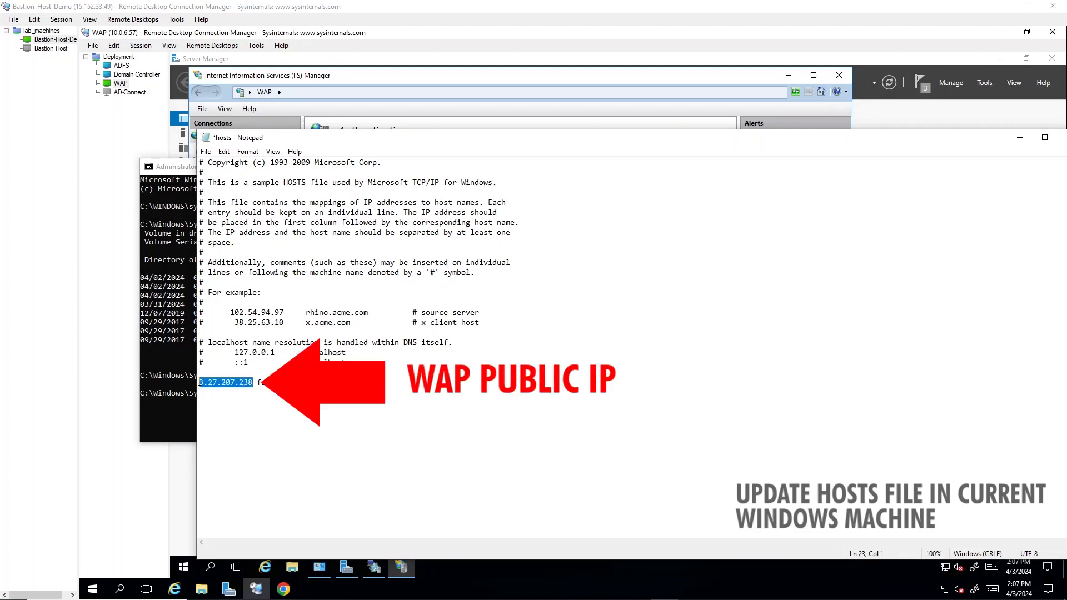
type("15.168.142.57")
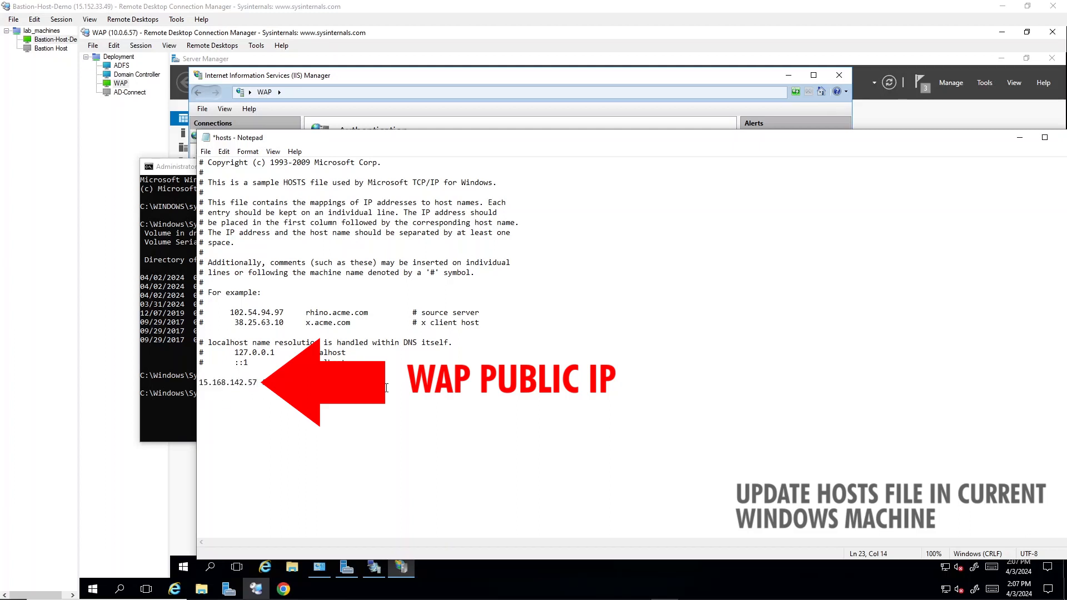
left_click(394, 390)
key("ctrl+s")
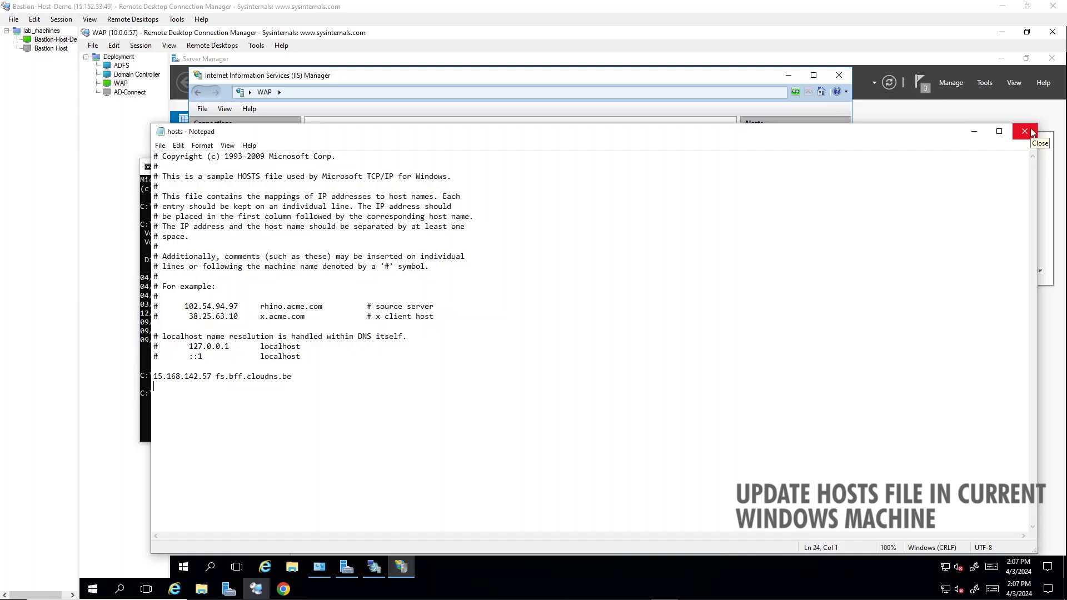
left_click(1031, 132)
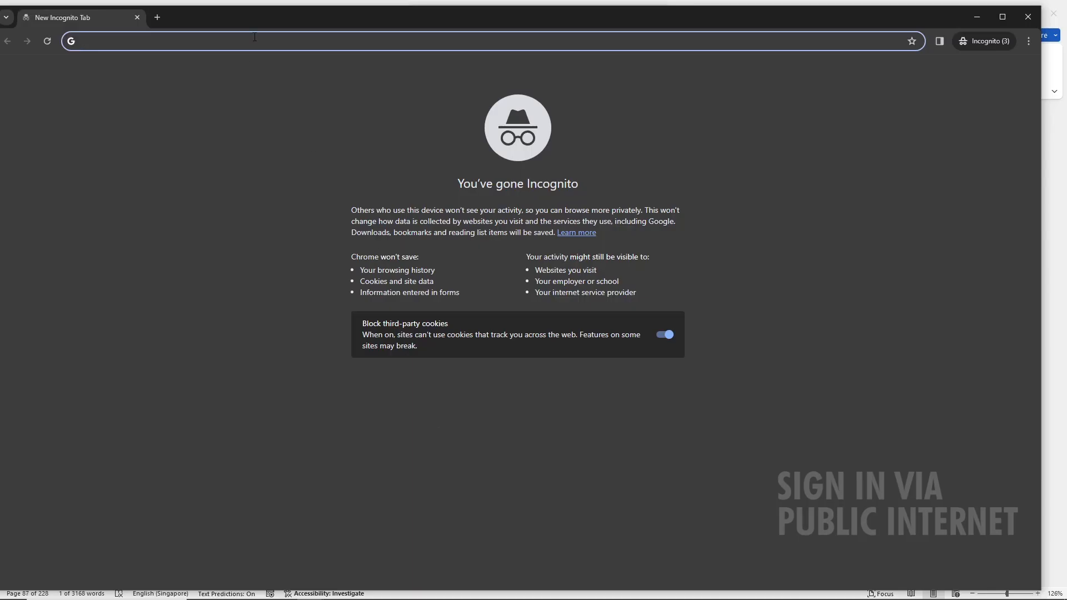
Step: Load the fs.bff.cloudns.be/adfs/ls/idpinitiatedsignon page, proceeding past the untrusted-certificate warning
type("https://fs.bff.cloudns.be/adfs/ls/idpinitiatedsignon")
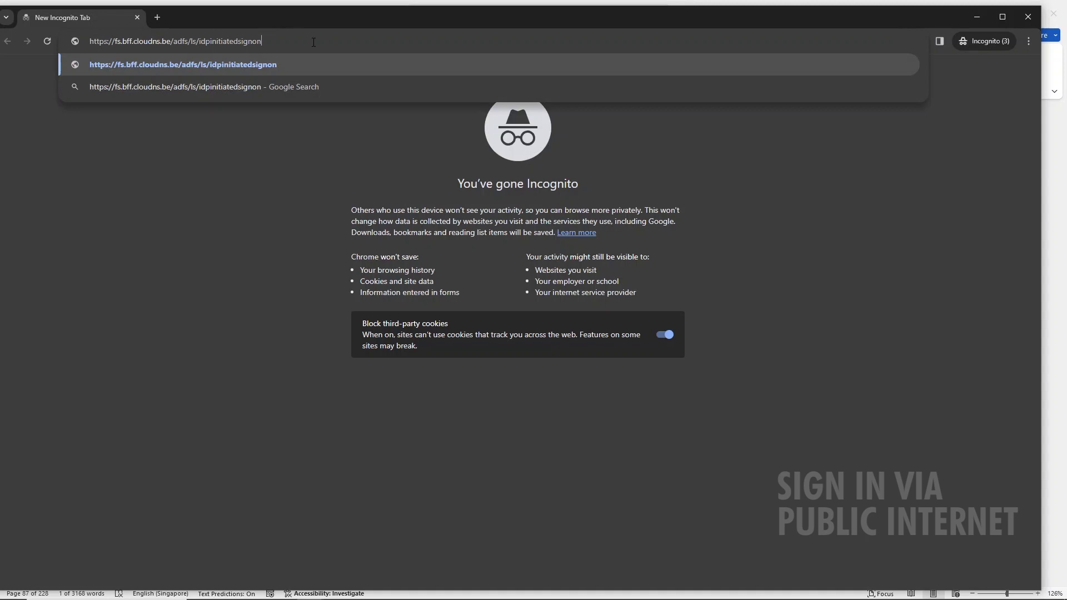
key("Return")
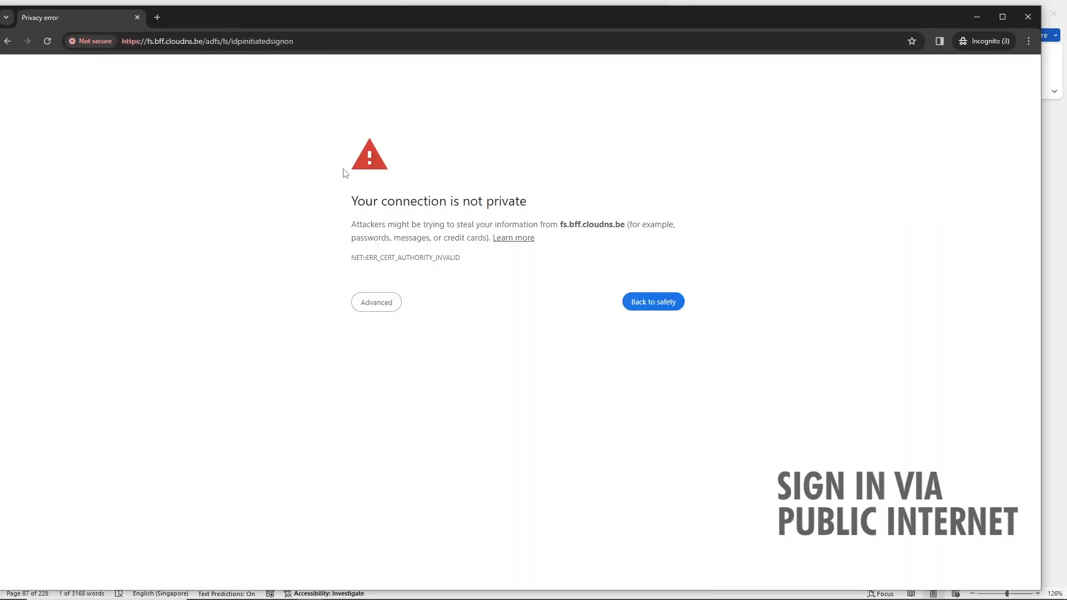
left_click(383, 308)
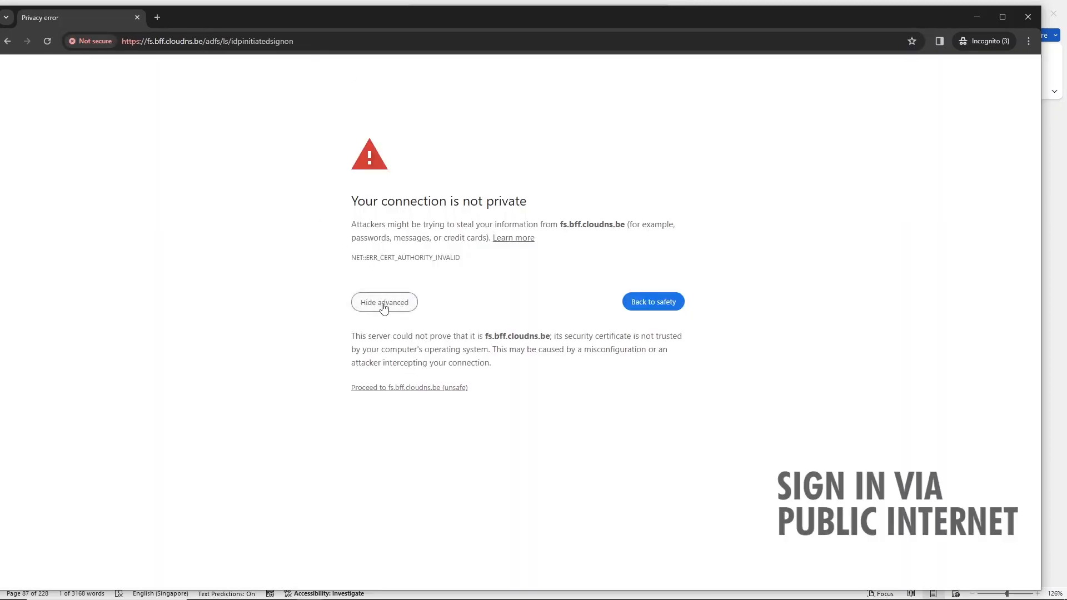
left_click(443, 388)
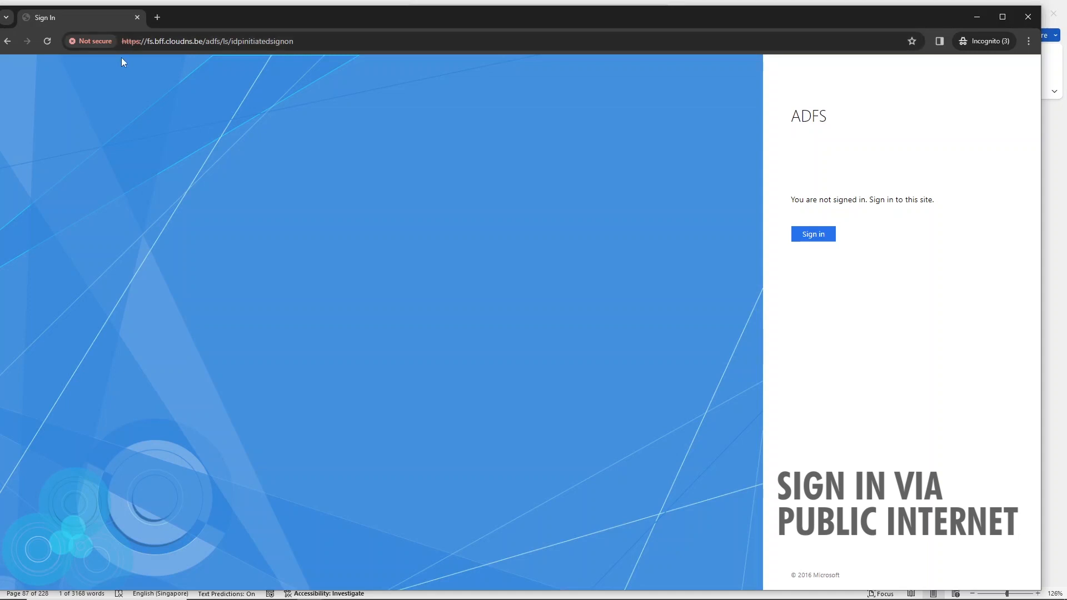
Step: View the site's invalid certificate details, issued by bff-DC-01-CA
left_click(101, 48)
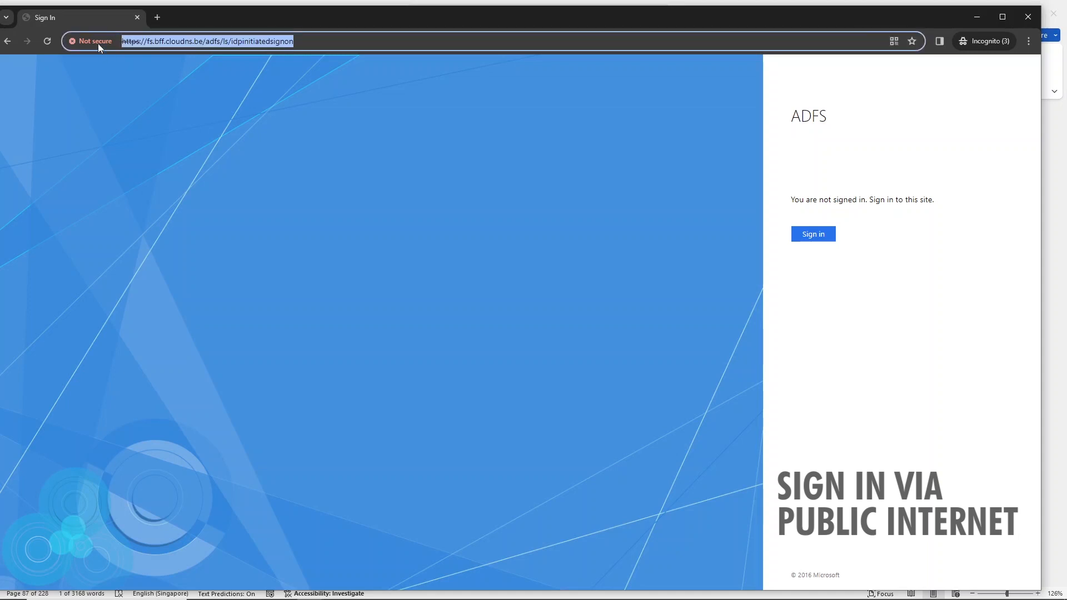
left_click(95, 42)
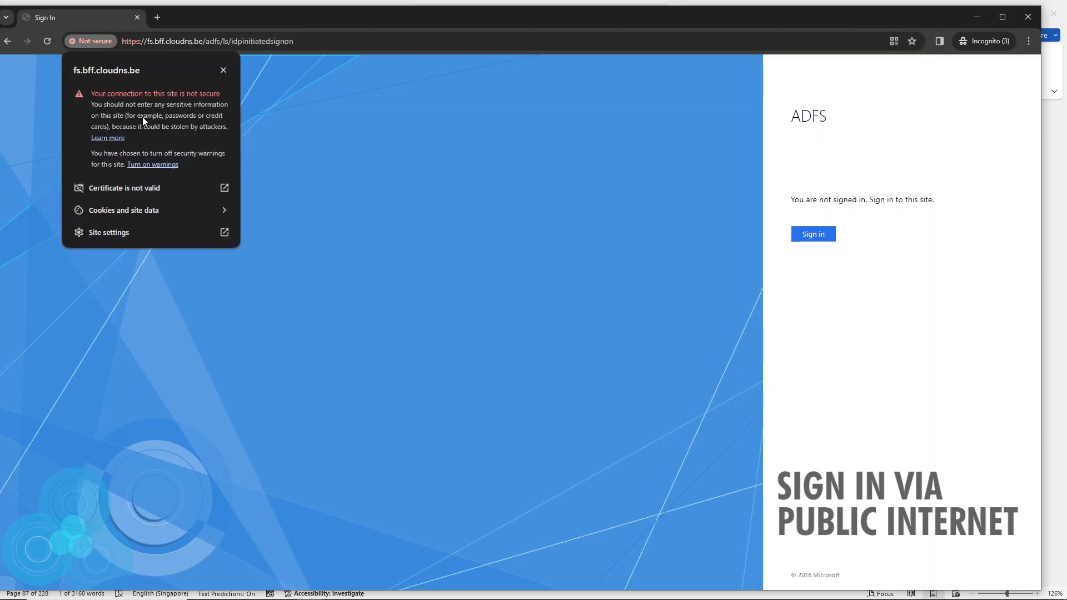
left_click(188, 184)
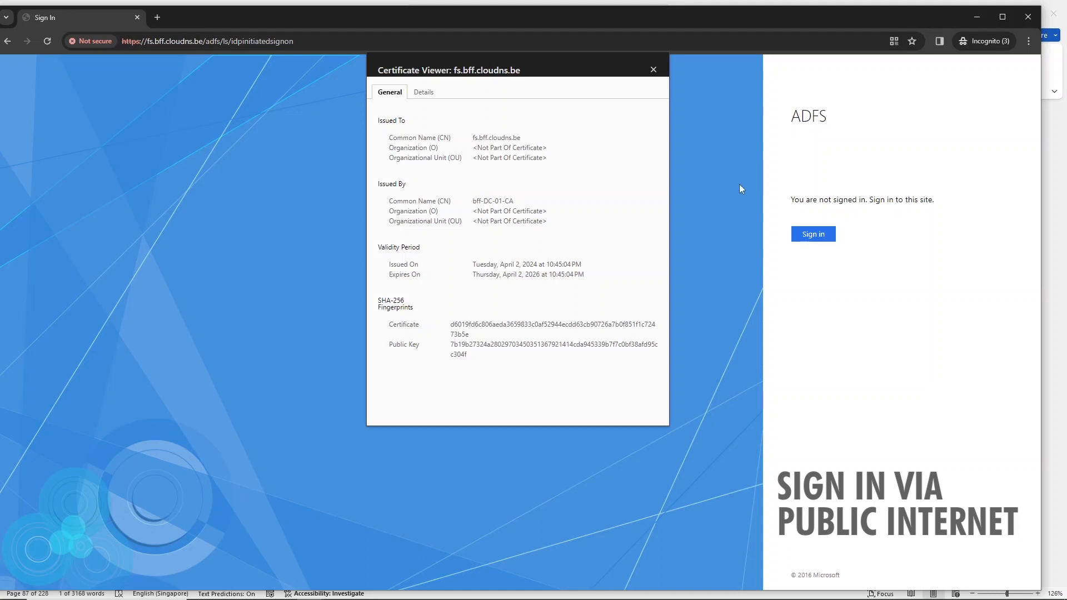
Step: Close the certificate details and try signing in with the organizational user ID and password
left_click(653, 70)
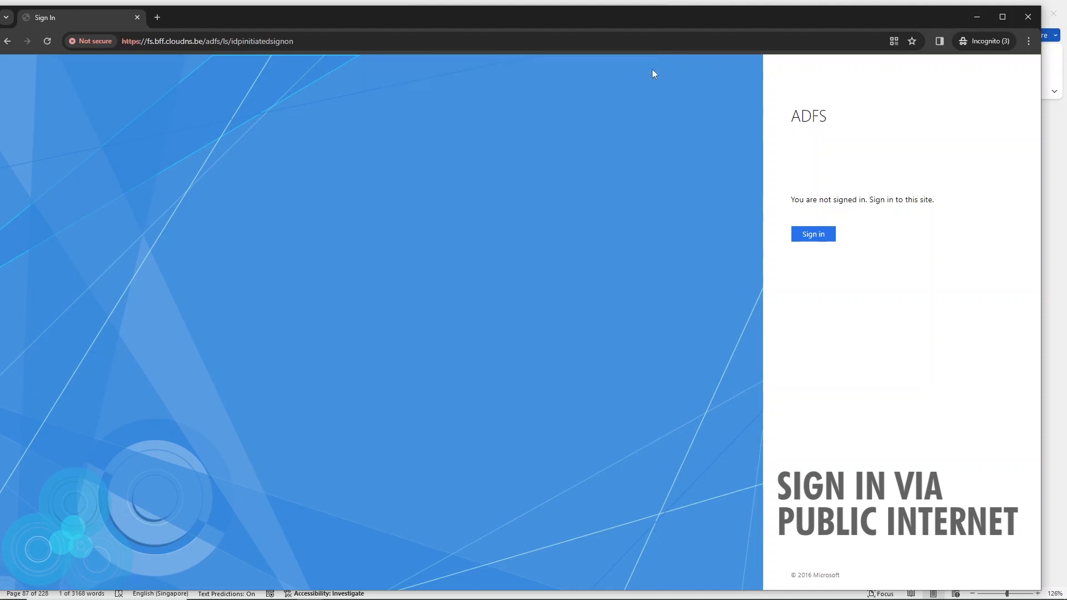
left_click(821, 235)
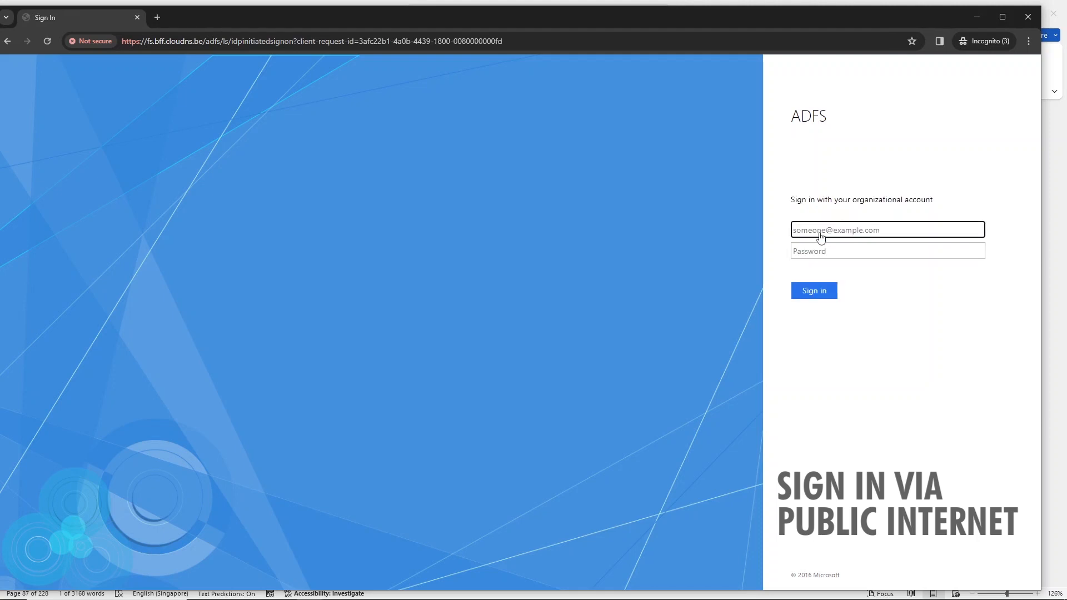
key("Tab")
type("Pa")
key("Return")
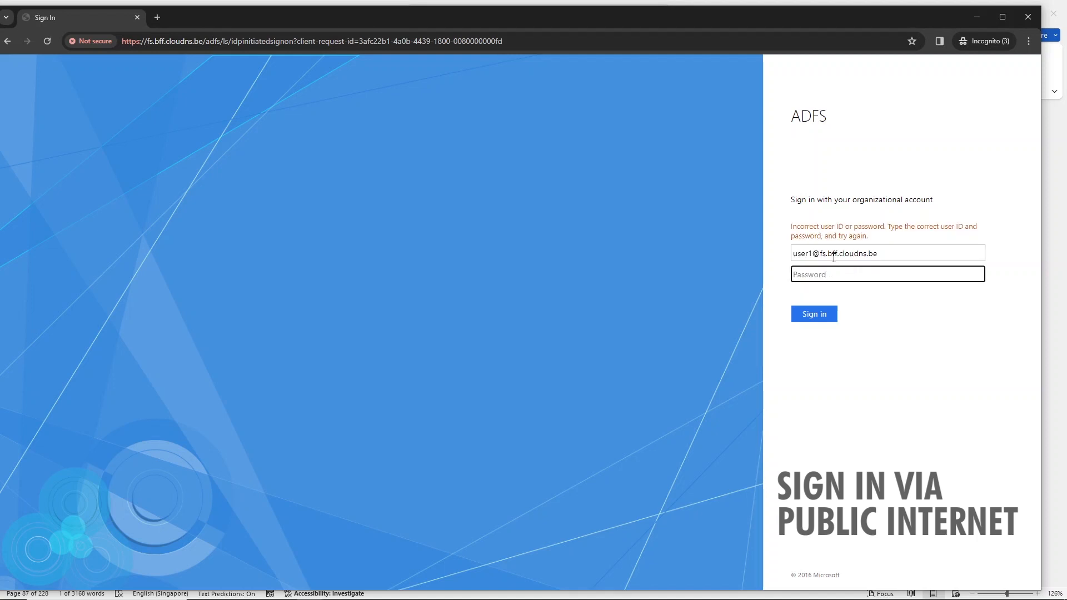
Step: Remove the extra 'fs.' from the user ID, re-enter the password and resubmit
left_click(828, 254)
key("BackSpace")
key("BackSpace")
key("BackSpace")
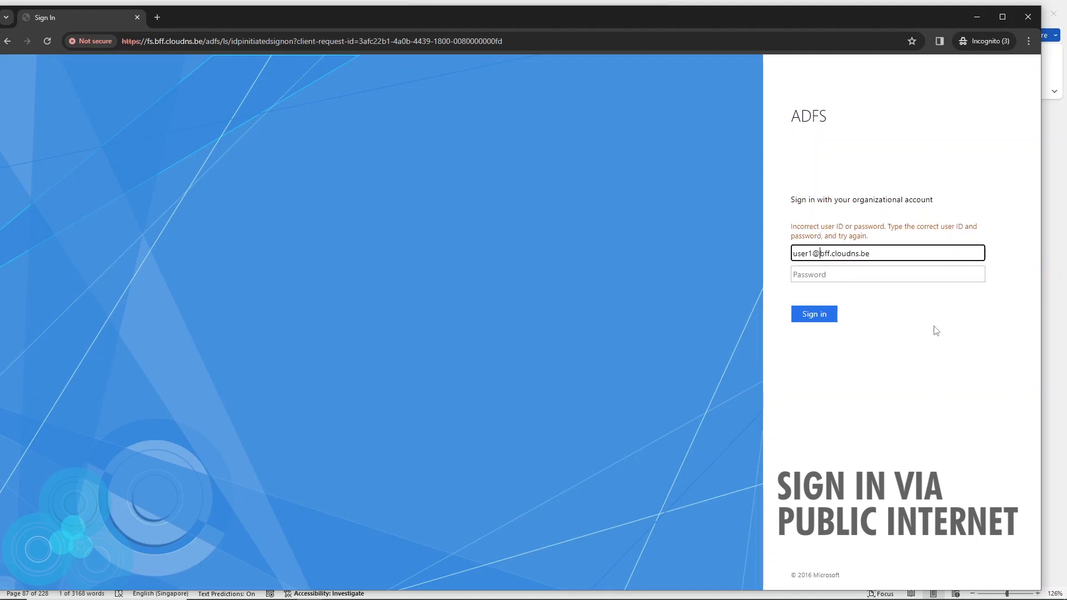
left_click(924, 276)
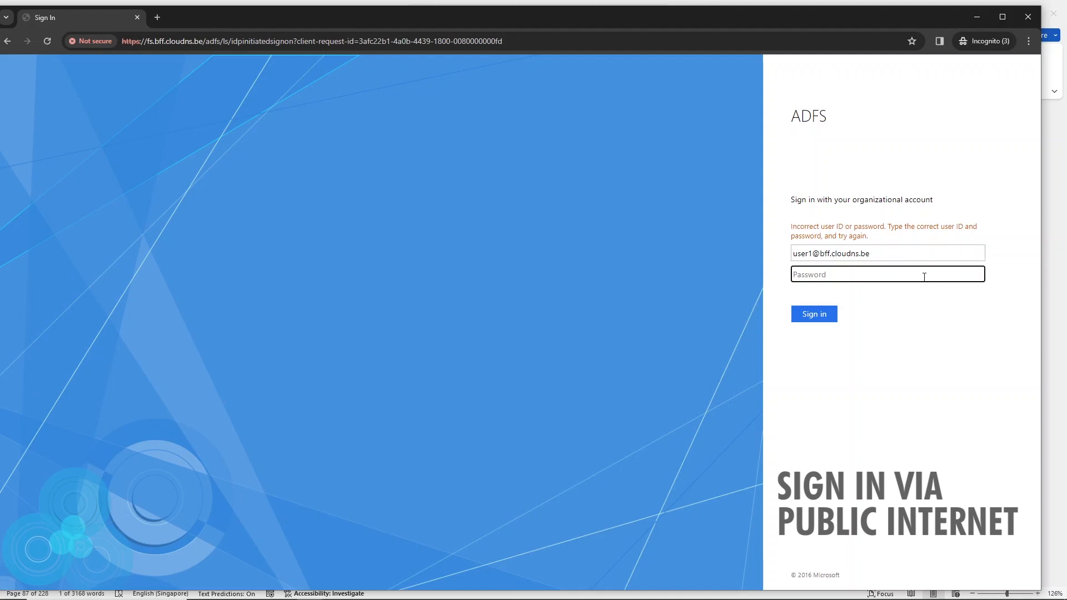
type("•••••••••••")
key("Return")
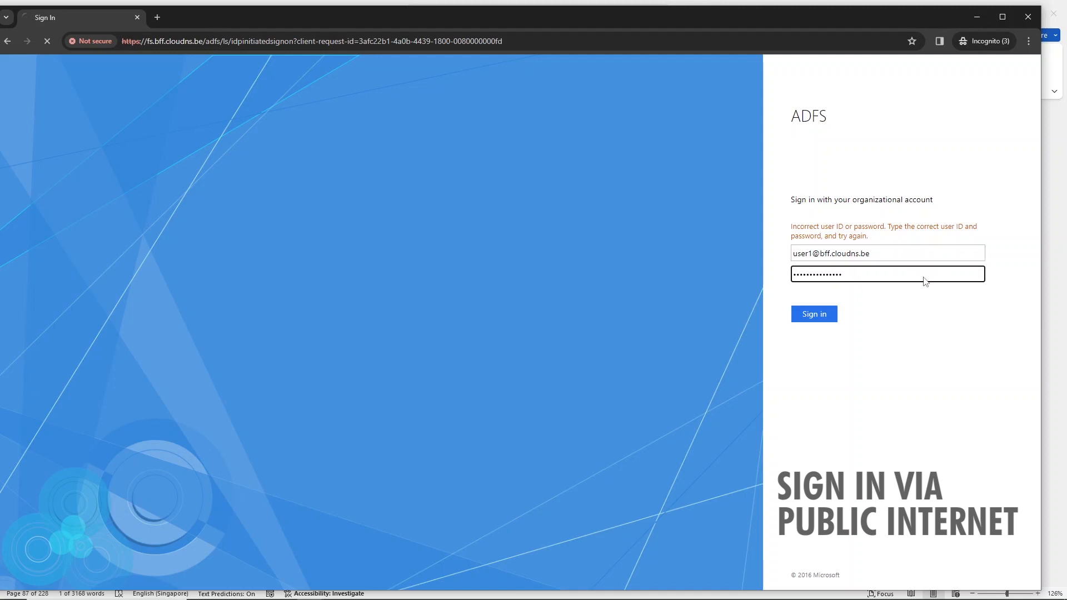